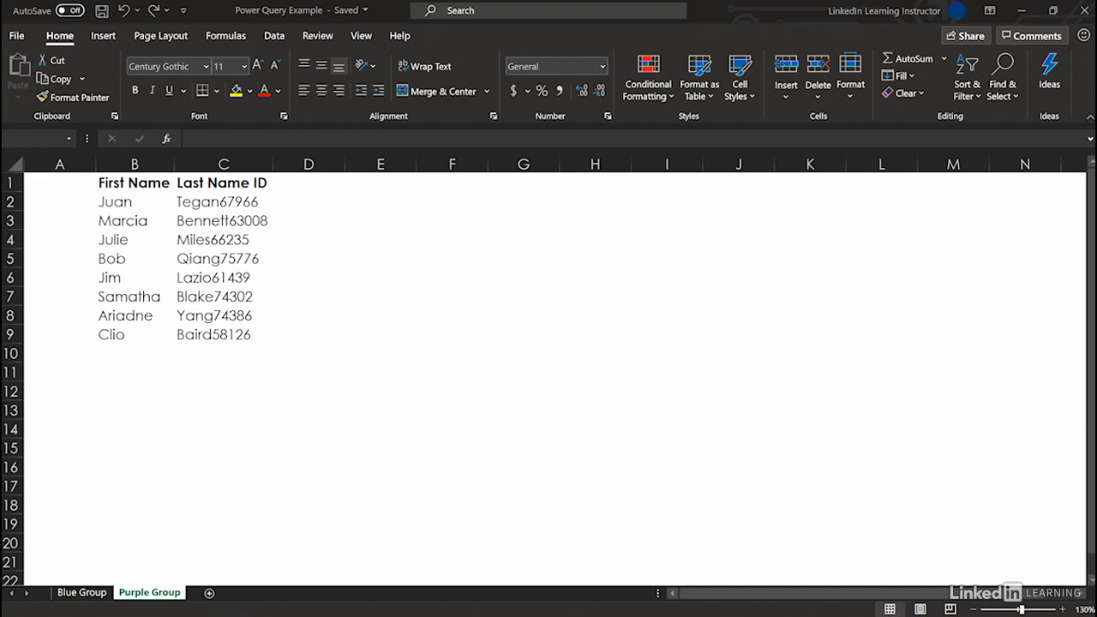
# Close the Power Query Example workbook from its Blue Group sheet and maximize the Book8 workbook.
pyautogui.click(74, 594)
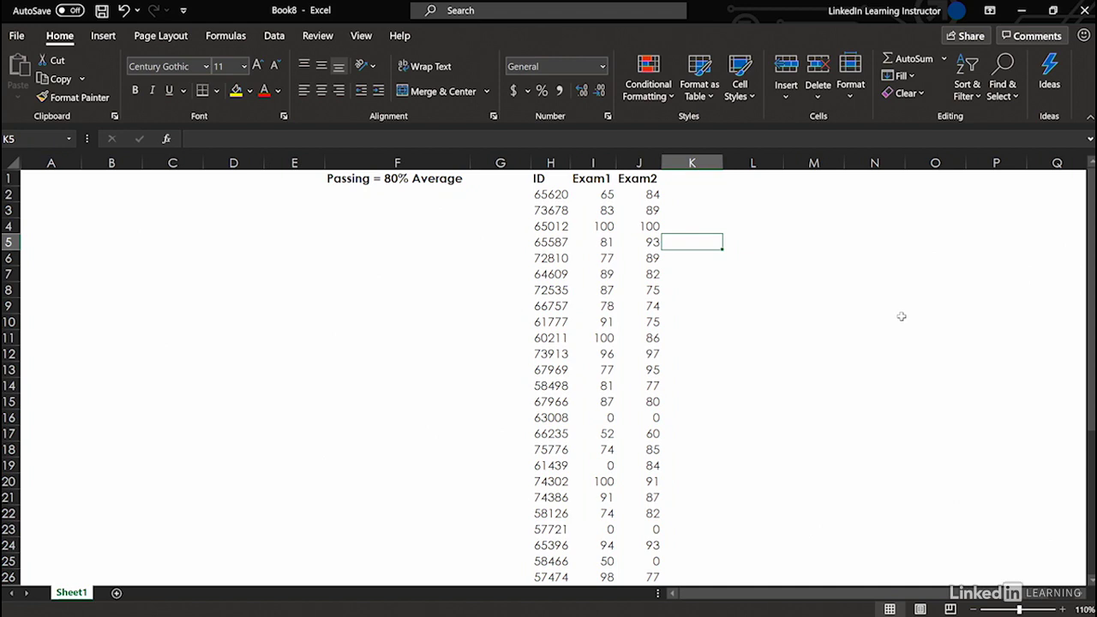
pyautogui.moveTo(764, 12); pyautogui.dragTo(787, 170)
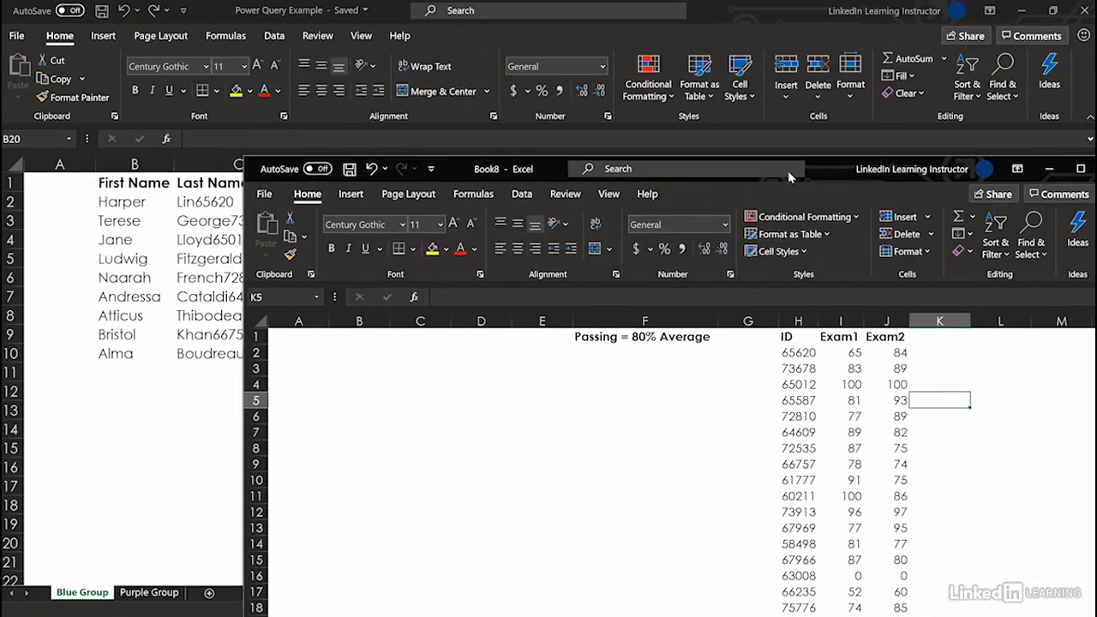
pyautogui.click(765, 32)
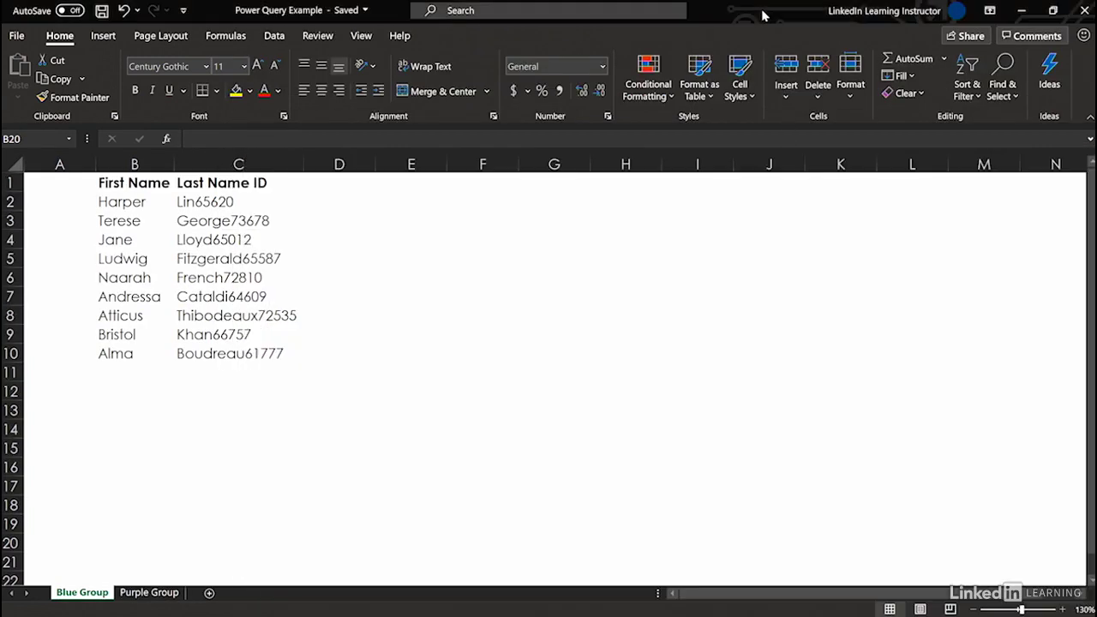
pyautogui.click(1084, 10)
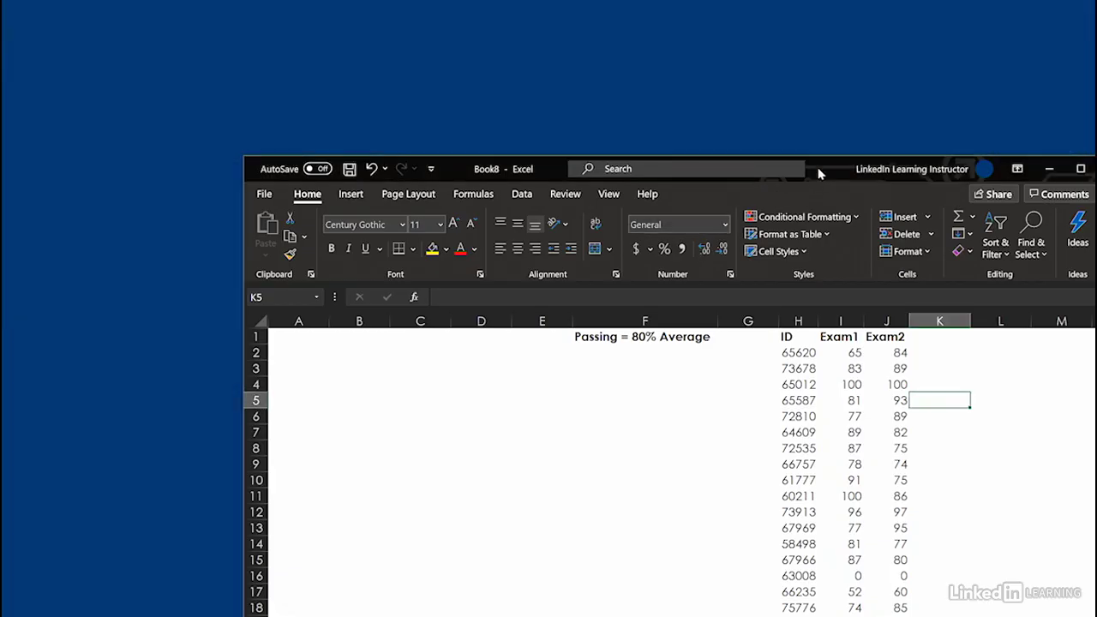
pyautogui.moveTo(818, 174); pyautogui.dragTo(638, 2)
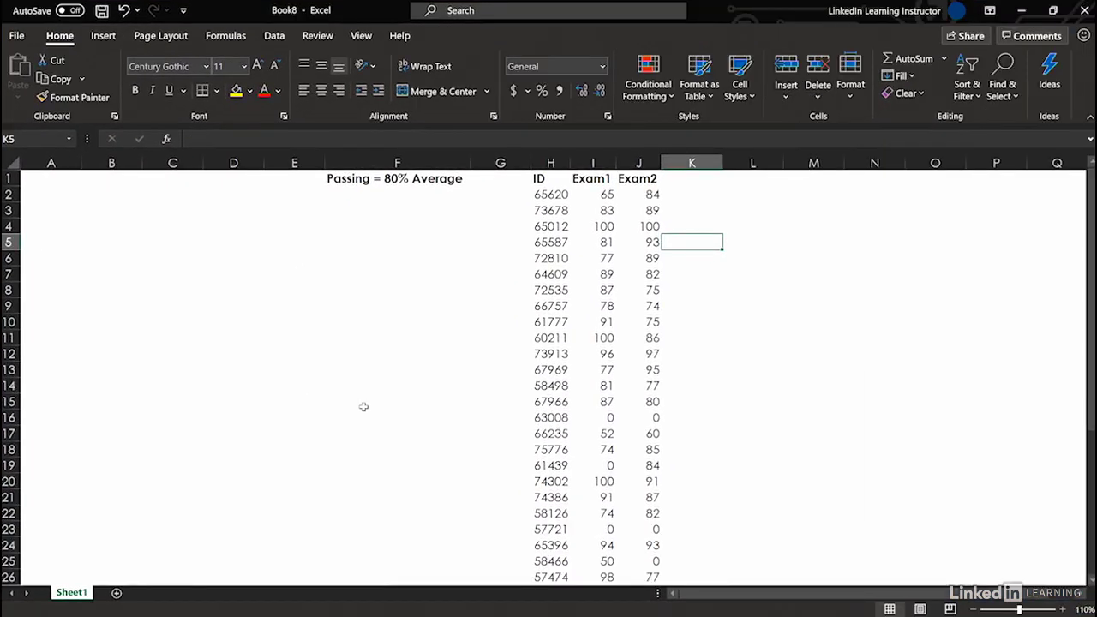
# Import the whole Power Query Example.xlsx workbook from the Desktop as a data source and open it for transformation.
pyautogui.click(275, 36)
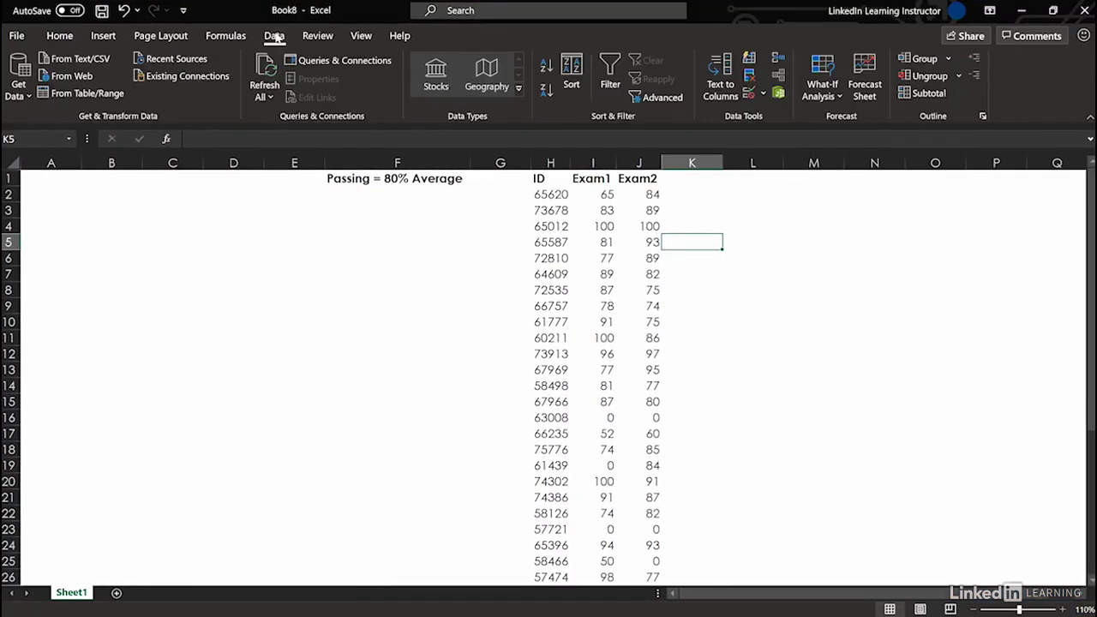
pyautogui.click(17, 85)
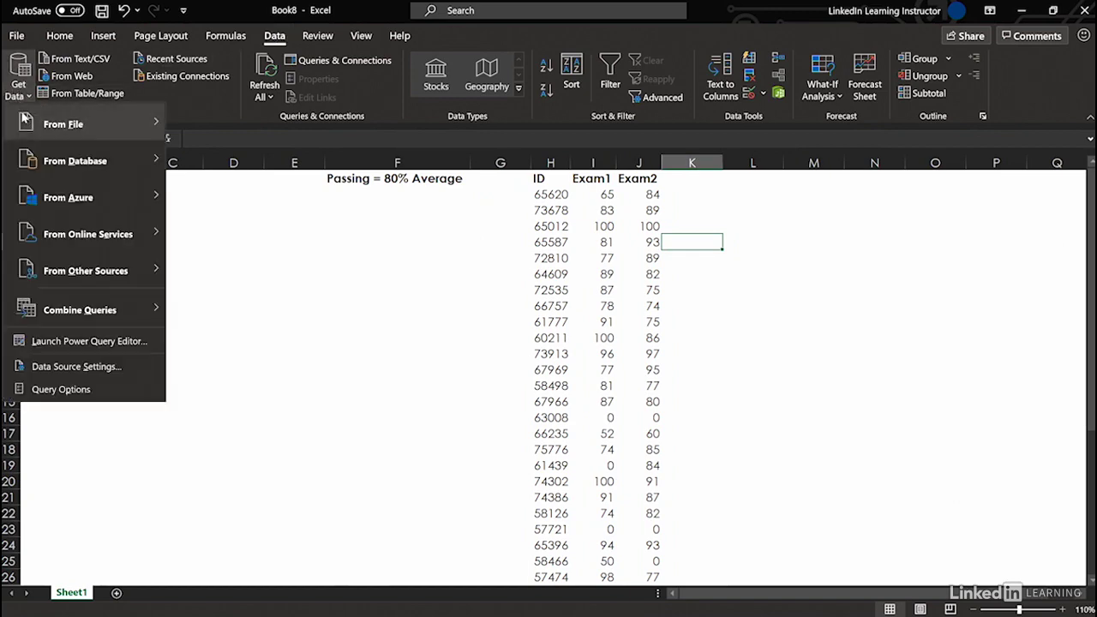
pyautogui.moveTo(27, 122)
pyautogui.click(204, 123)
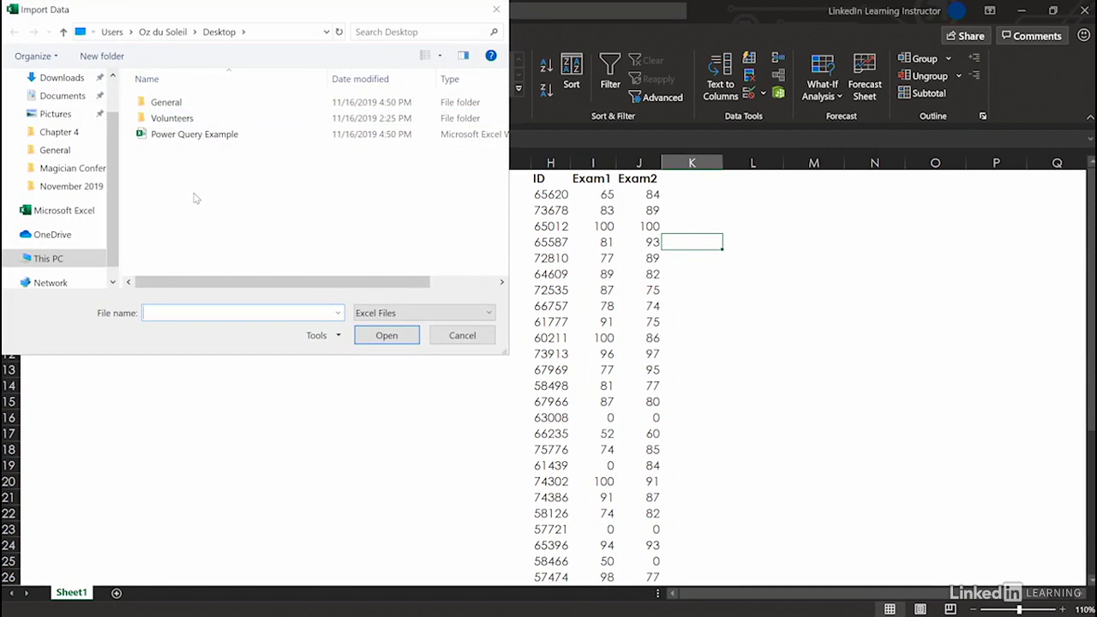
pyautogui.doubleClick(141, 138)
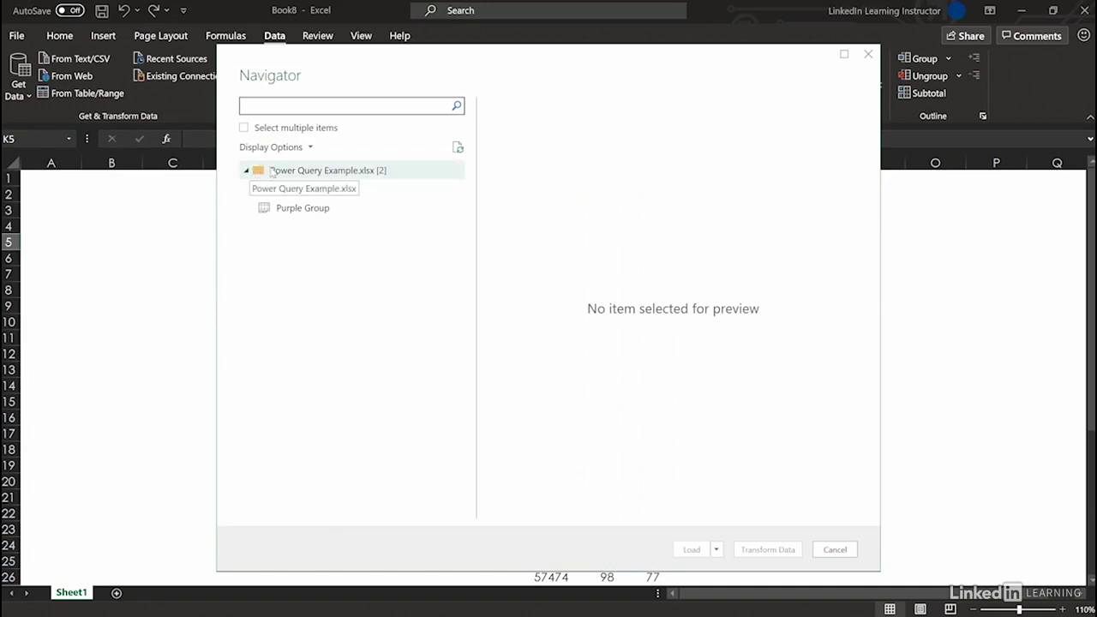
pyautogui.click(263, 171)
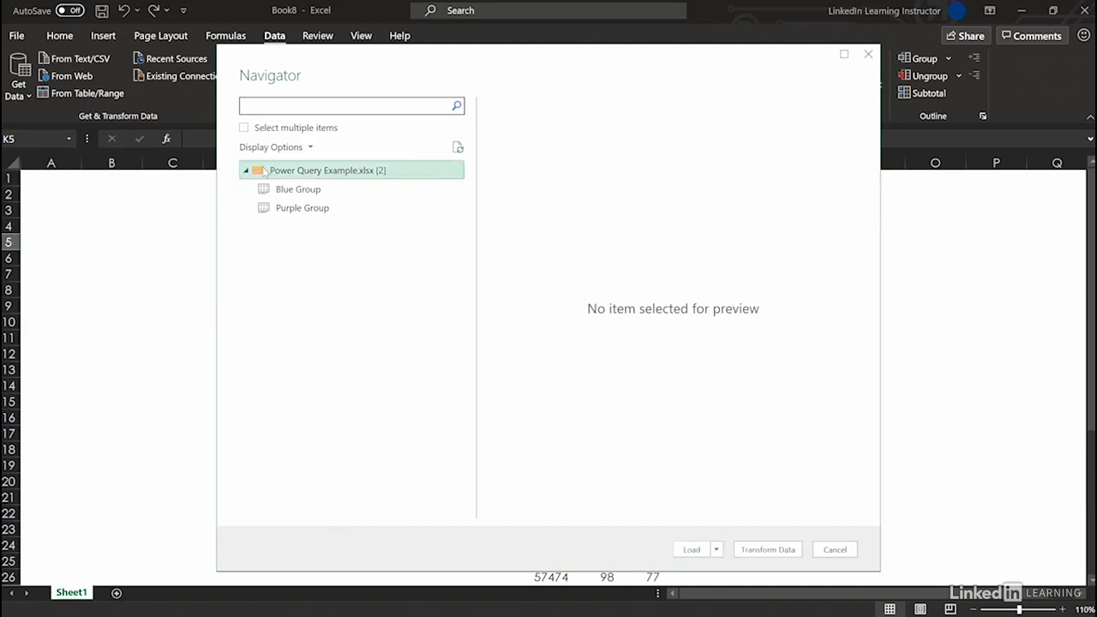
pyautogui.click(768, 550)
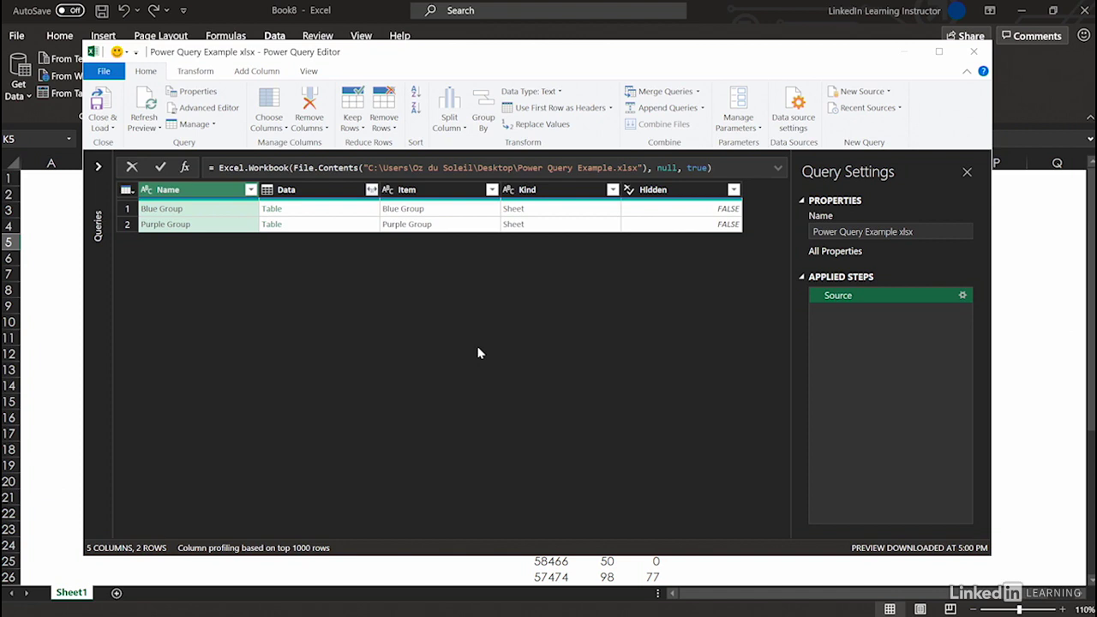
# Keep only the Name and Data columns of the query and remove all other columns.
pyautogui.keyDown('ctrl'); pyautogui.click(309, 192); pyautogui.keyUp('ctrl')
pyautogui.rightClick(310, 192)
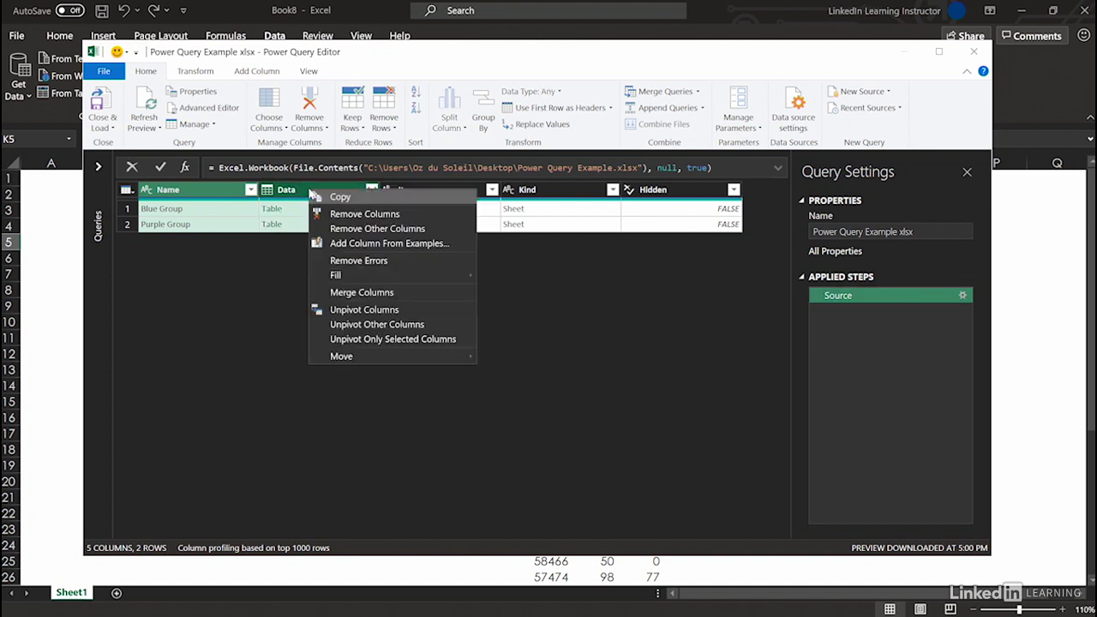
pyautogui.click(345, 228)
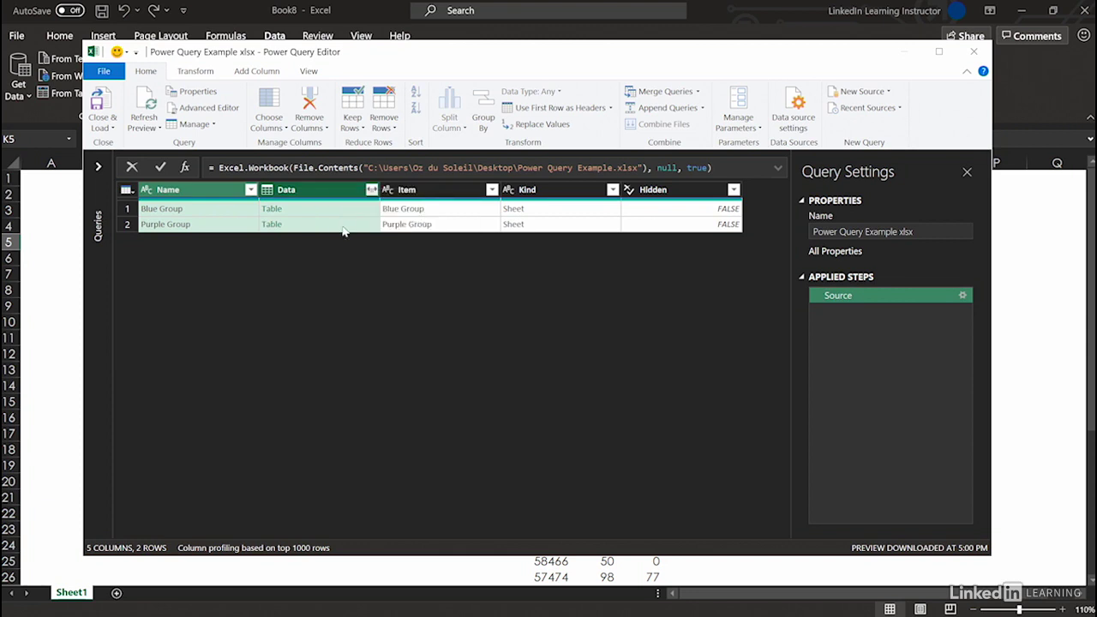
# Expand all columns of the Data tables without using the original column name as prefix.
pyautogui.click(371, 190)
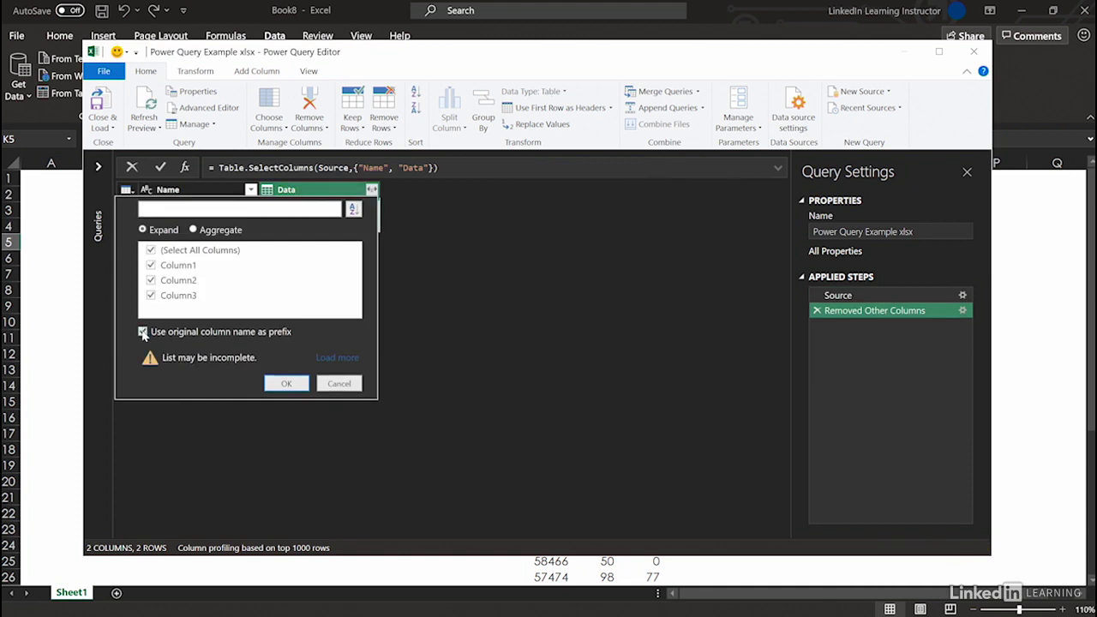
pyautogui.click(142, 332)
pyautogui.click(287, 384)
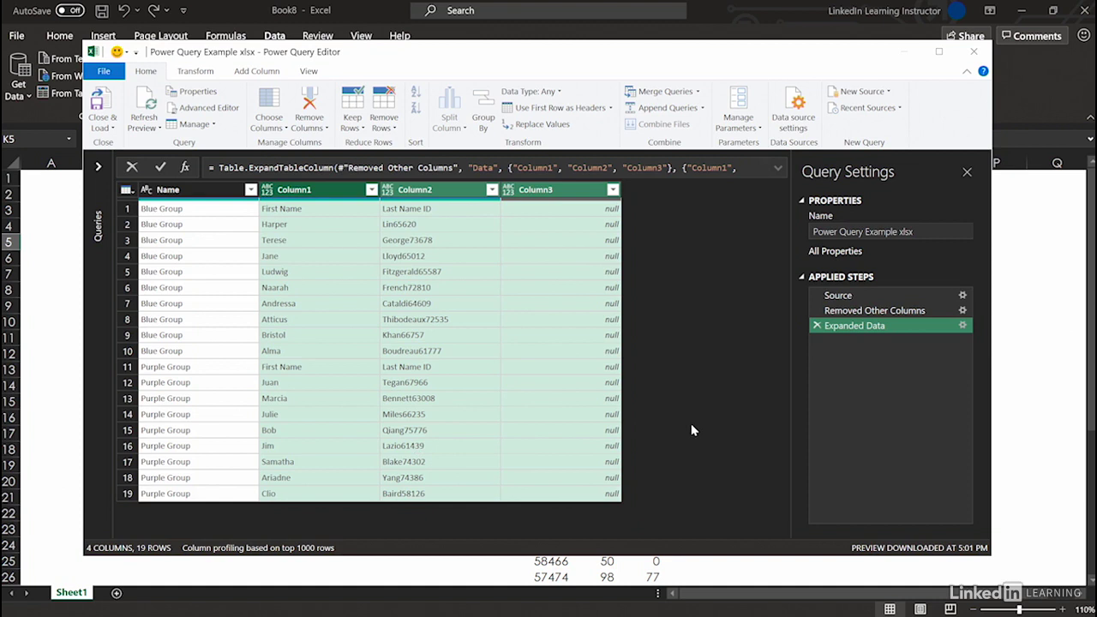
# Rename the Name column as Group, Column1 as FirstName and Column2 as LastName.
pyautogui.doubleClick(196, 190)
pyautogui.write('Group')
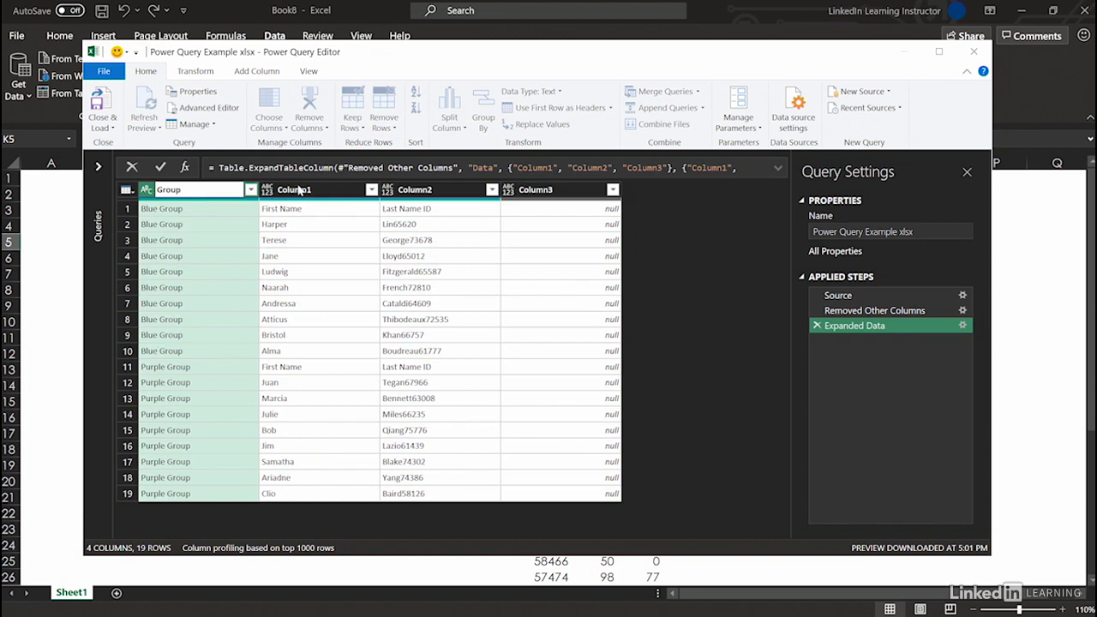
pyautogui.press('Return')
pyautogui.doubleClick(299, 190)
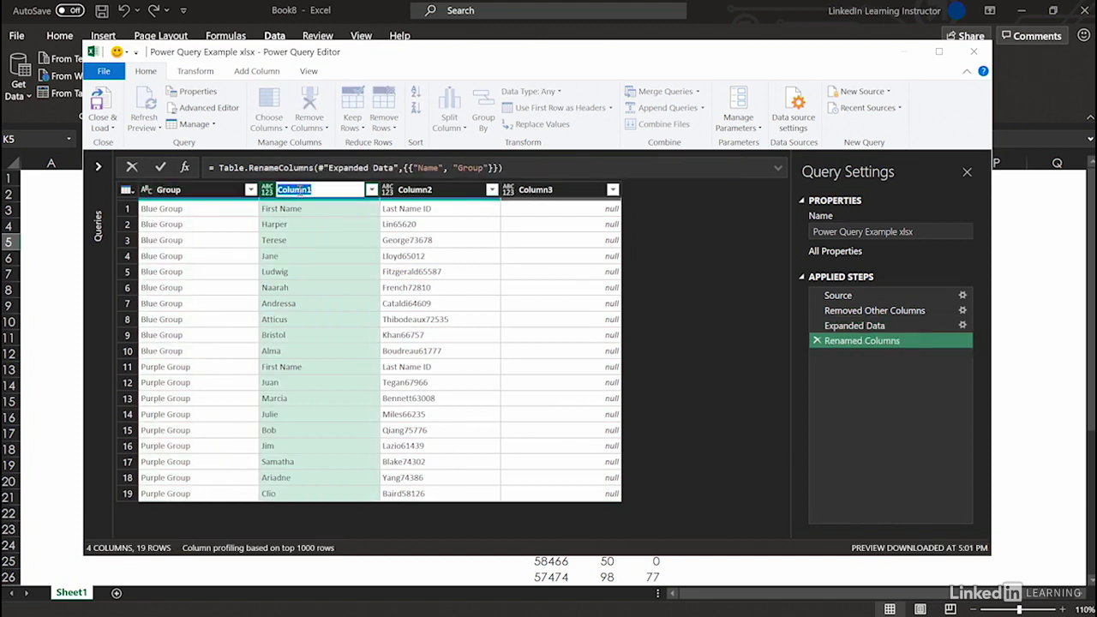
pyautogui.write('FirstName')
pyautogui.doubleClick(417, 191)
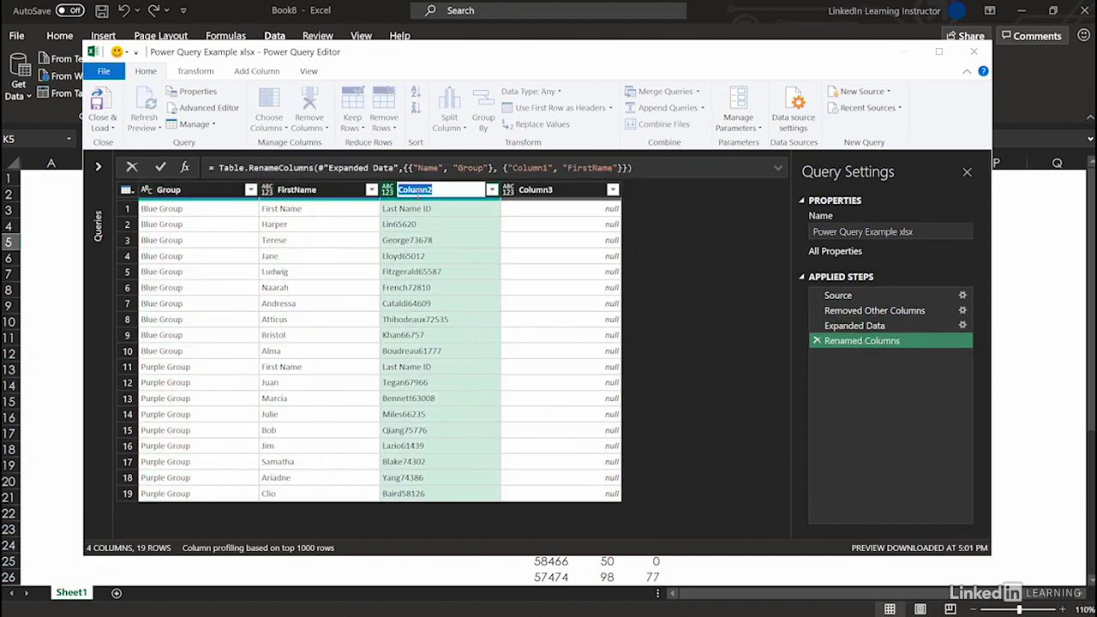
pyautogui.write('LastName')
pyautogui.press('Return')
# Remove the empty Column3 from the query.
pyautogui.click(555, 193)
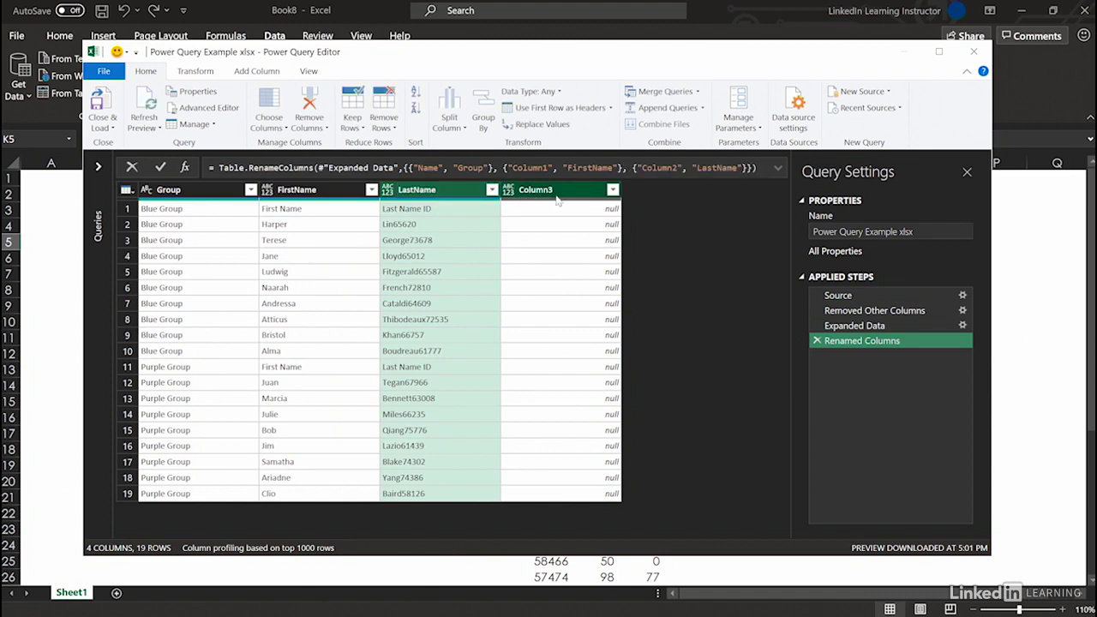
pyautogui.rightClick(557, 199)
pyautogui.click(577, 219)
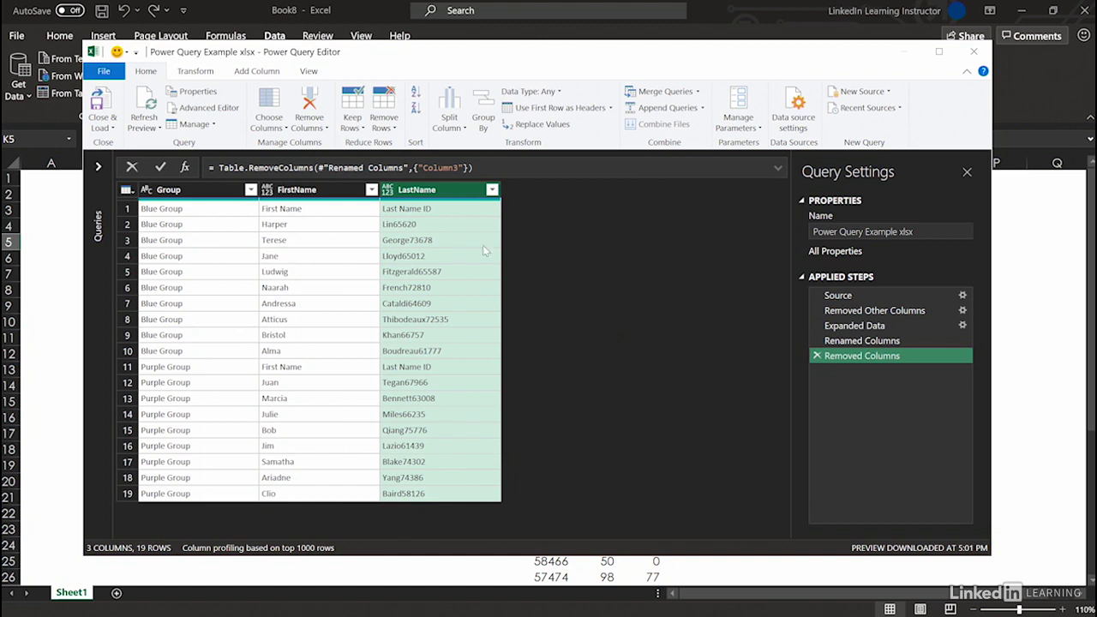
# Filter the FirstName column to exclude the repeated header value "First Name".
pyautogui.keyDown('ctrl'); pyautogui.click(374, 192); pyautogui.keyUp('ctrl')
pyautogui.click(374, 192)
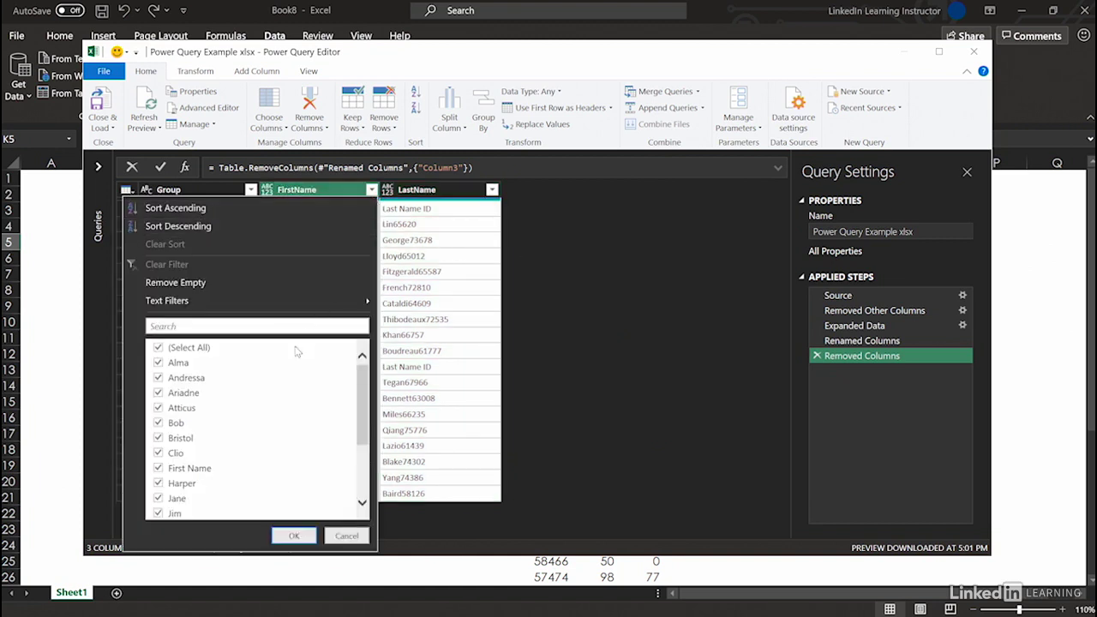
pyautogui.scroll(-2, 160, 440)
pyautogui.click(157, 387)
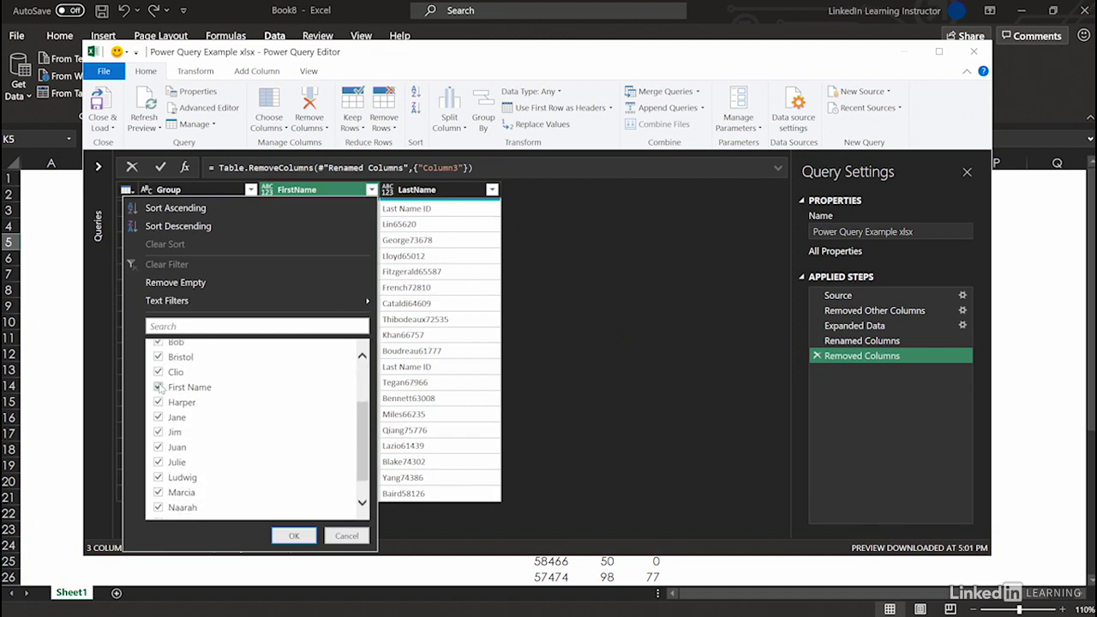
pyautogui.click(283, 534)
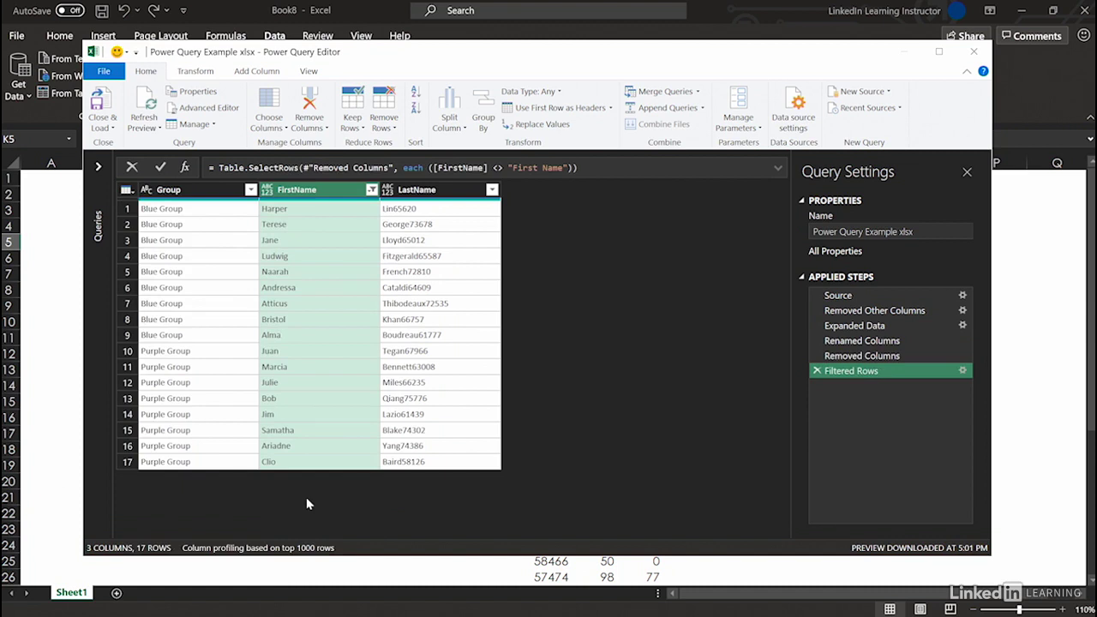
# Split the LastName column at the transition from non-digit to digit.
pyautogui.click(420, 188)
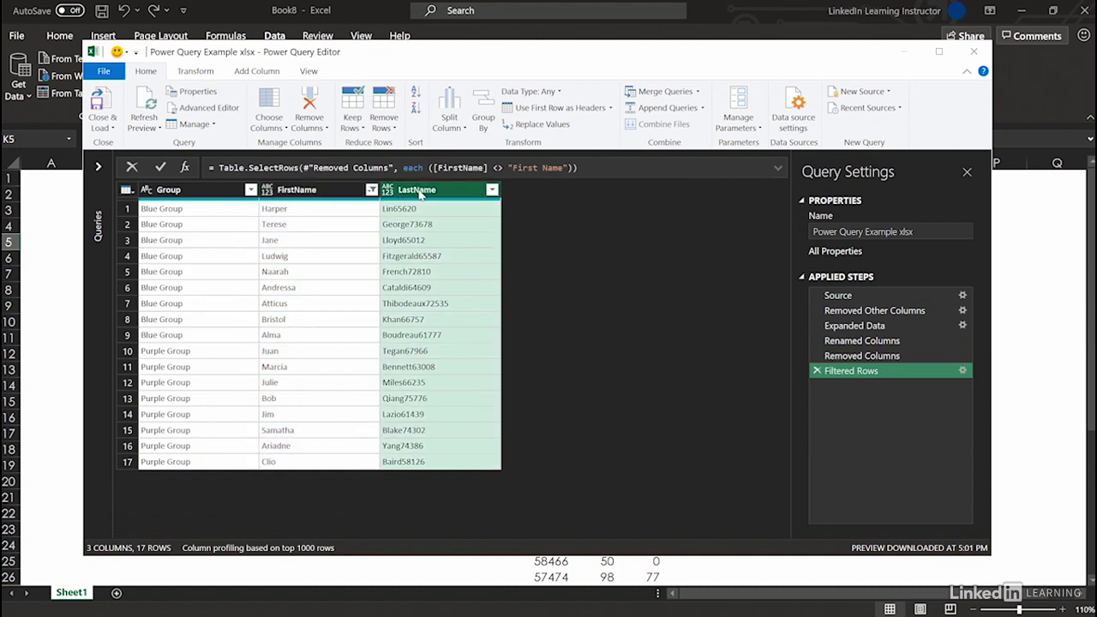
pyautogui.click(459, 128)
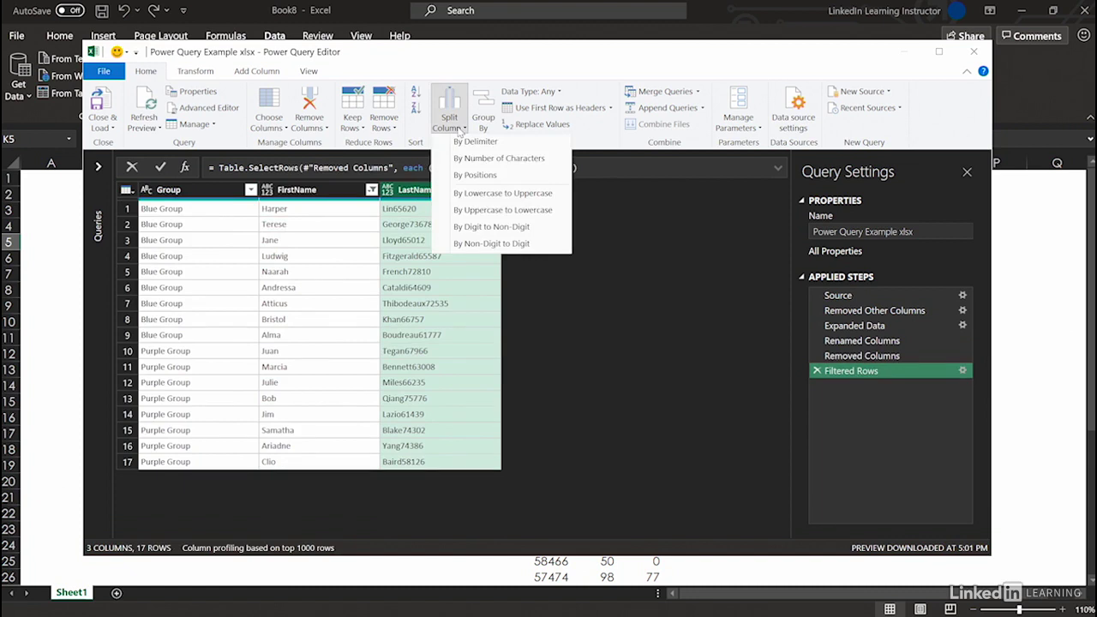
pyautogui.click(481, 245)
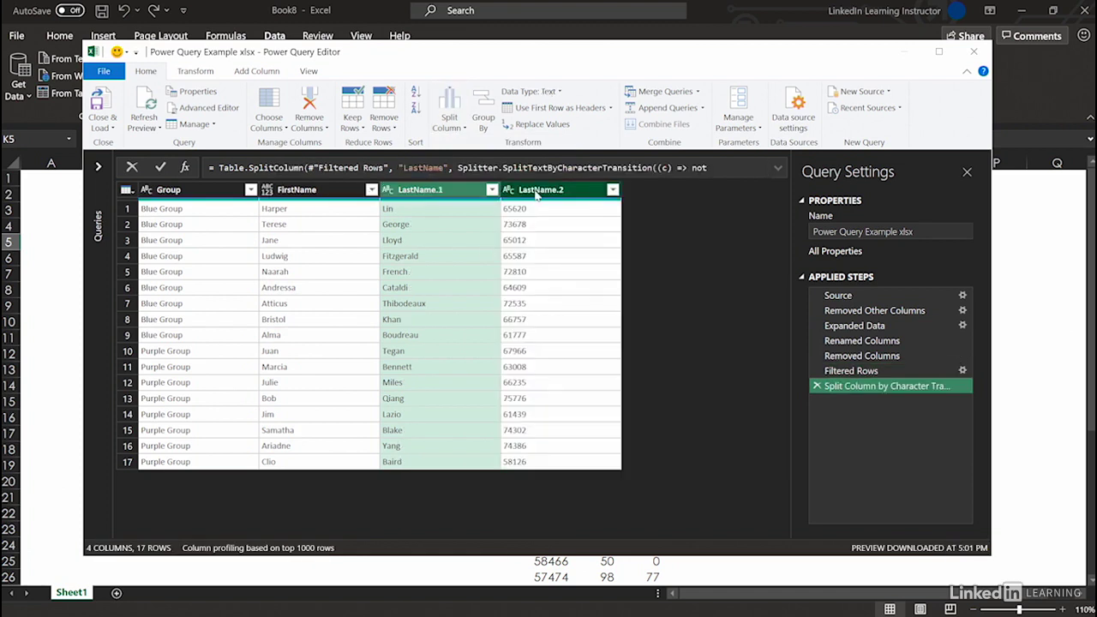
# Rename LastName.2 as ID and LastName.1 as LastName, and load the finished query into the workbook.
pyautogui.doubleClick(538, 189)
pyautogui.write('ID')
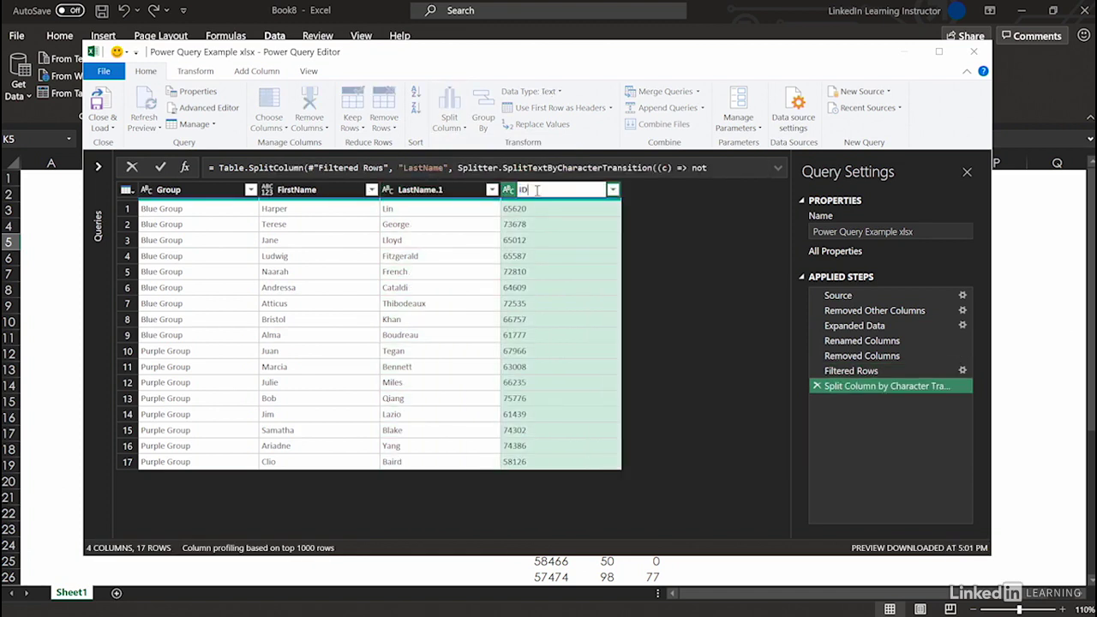
pyautogui.press('Return')
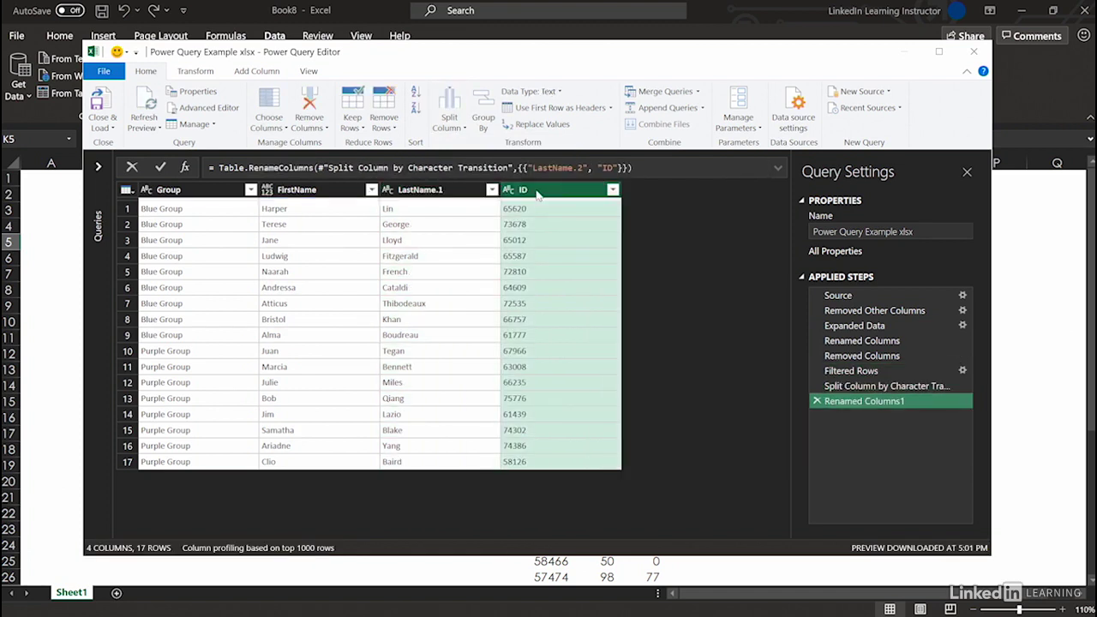
pyautogui.doubleClick(418, 189)
pyautogui.press('BackSpace')
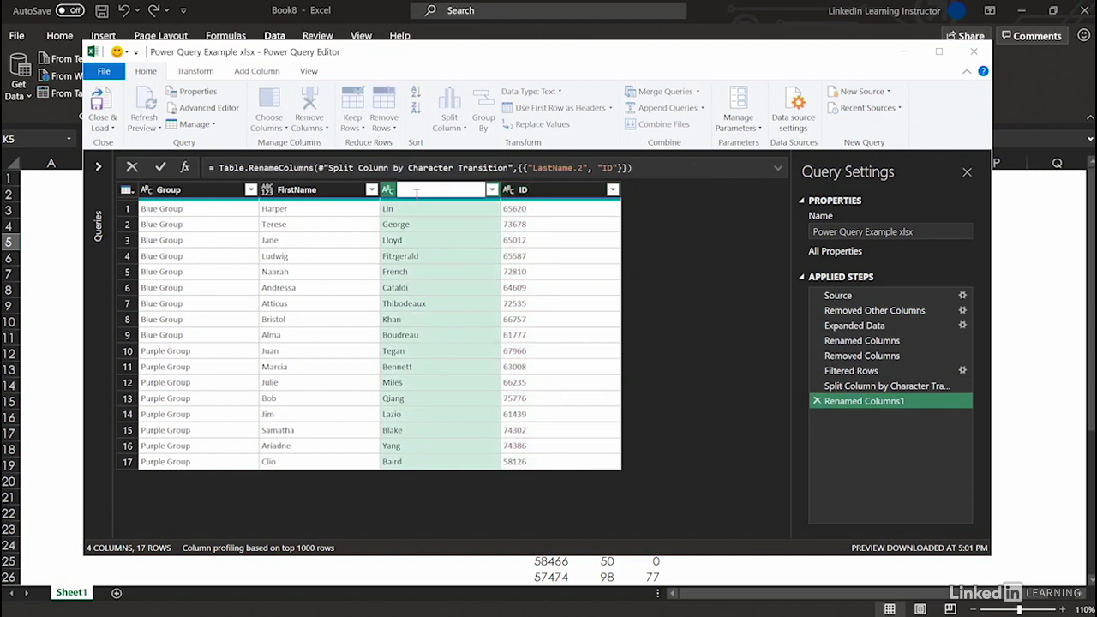
pyautogui.write('LastName')
pyautogui.press('Return')
pyautogui.click(104, 103)
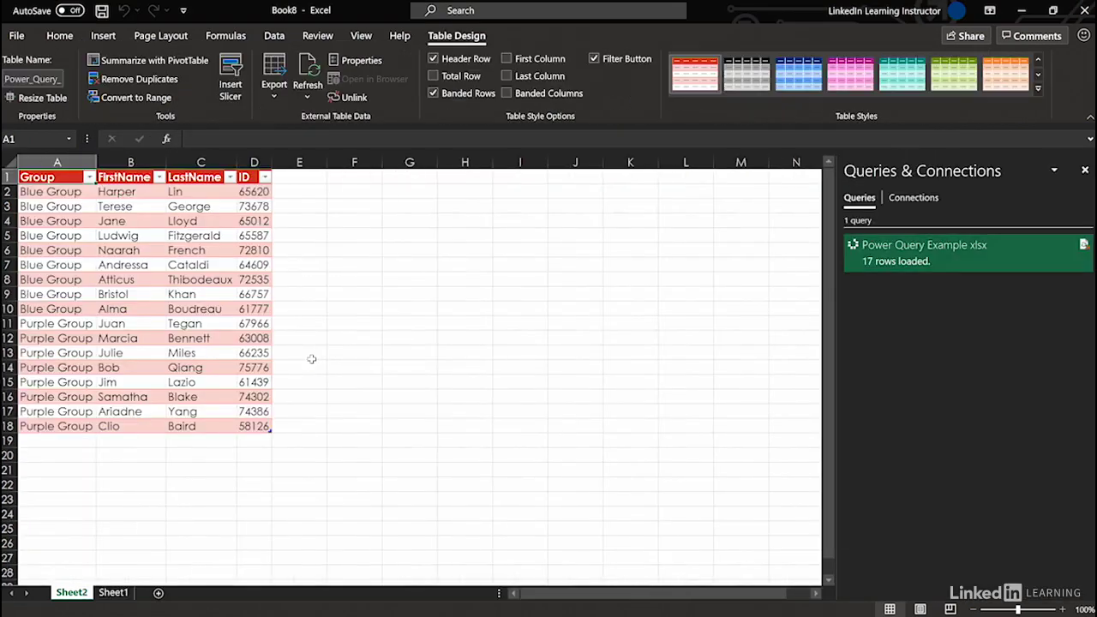
# Convert the exam scores in H1:J40 on Sheet1 to a table with headers and bring it into Power Query.
pyautogui.click(125, 596)
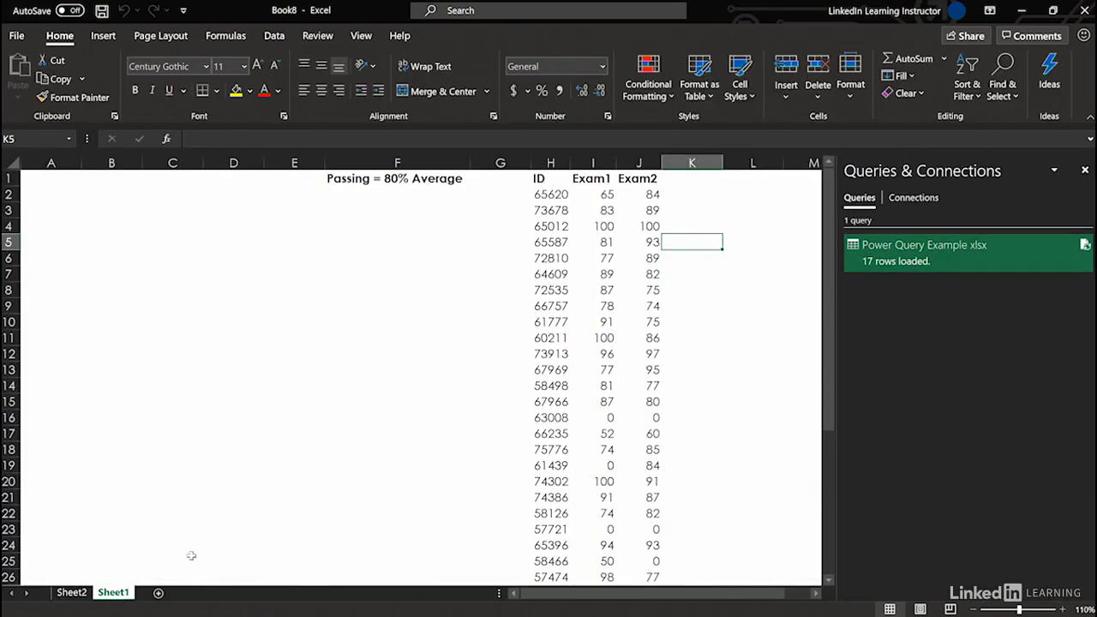
pyautogui.click(550, 273)
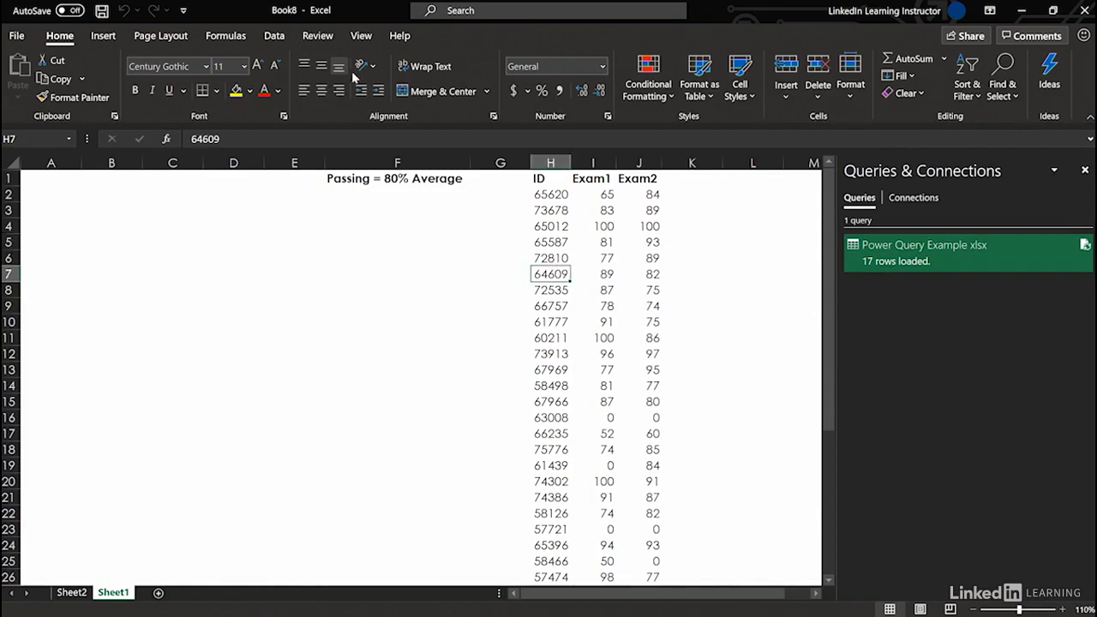
pyautogui.click(275, 36)
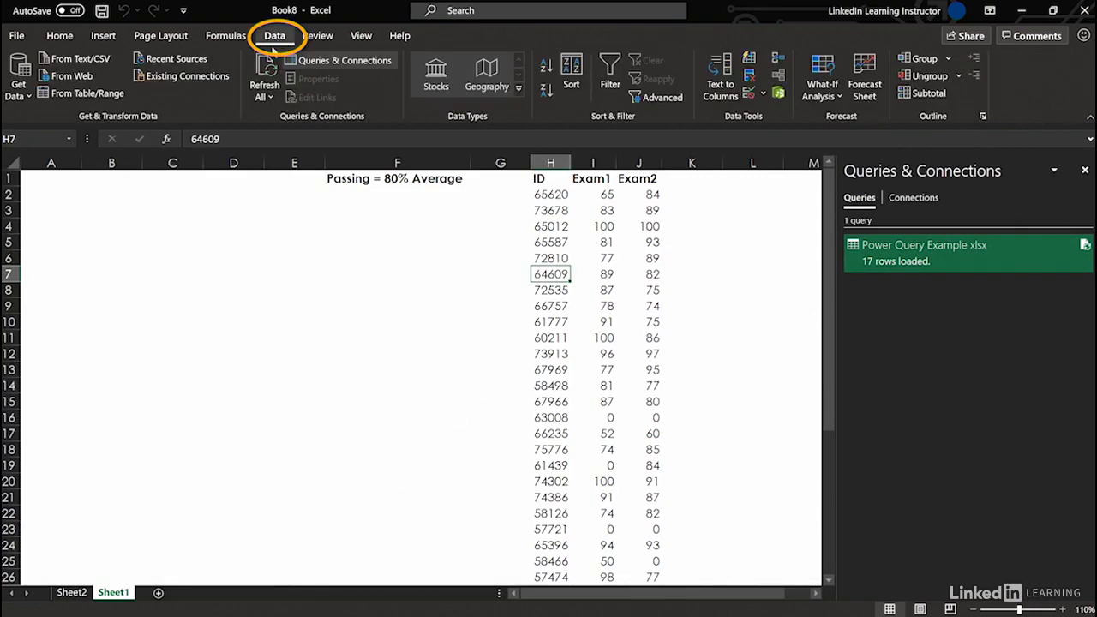
pyautogui.click(89, 94)
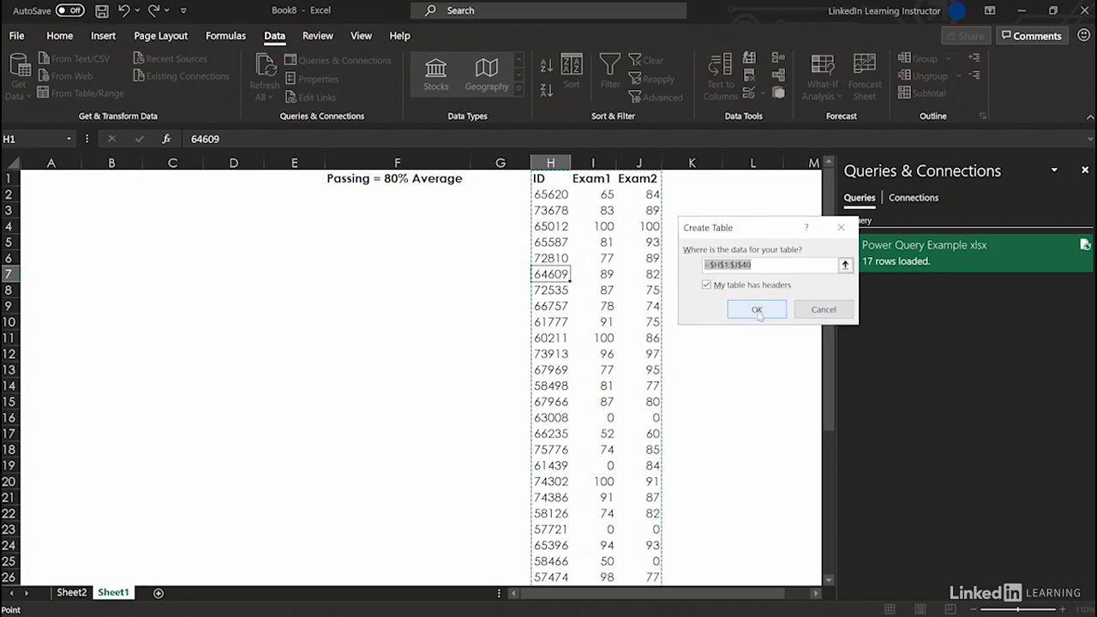
pyautogui.click(752, 310)
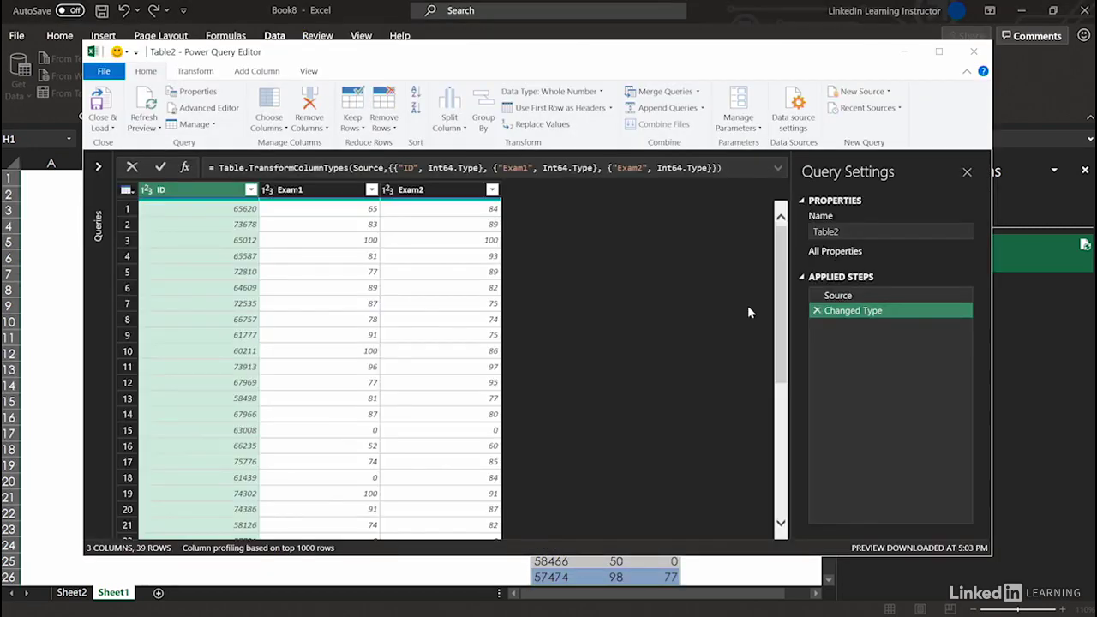
# Add a custom column that averages the two exams with the formula ([Exam1]+[Exam2])/2.
pyautogui.click(264, 74)
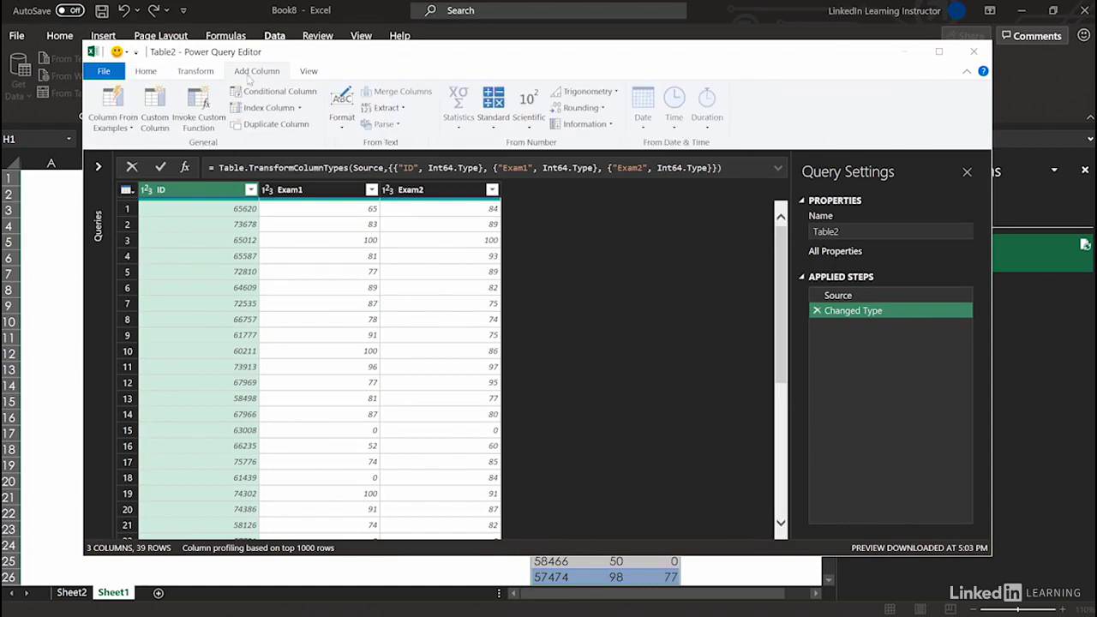
pyautogui.click(156, 107)
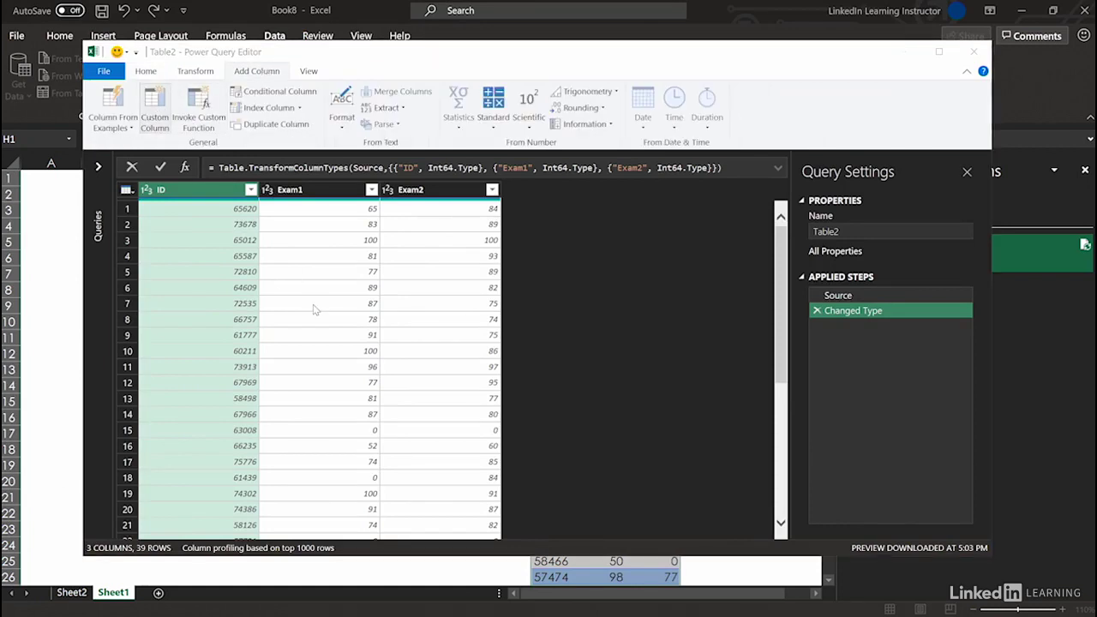
pyautogui.write('[')
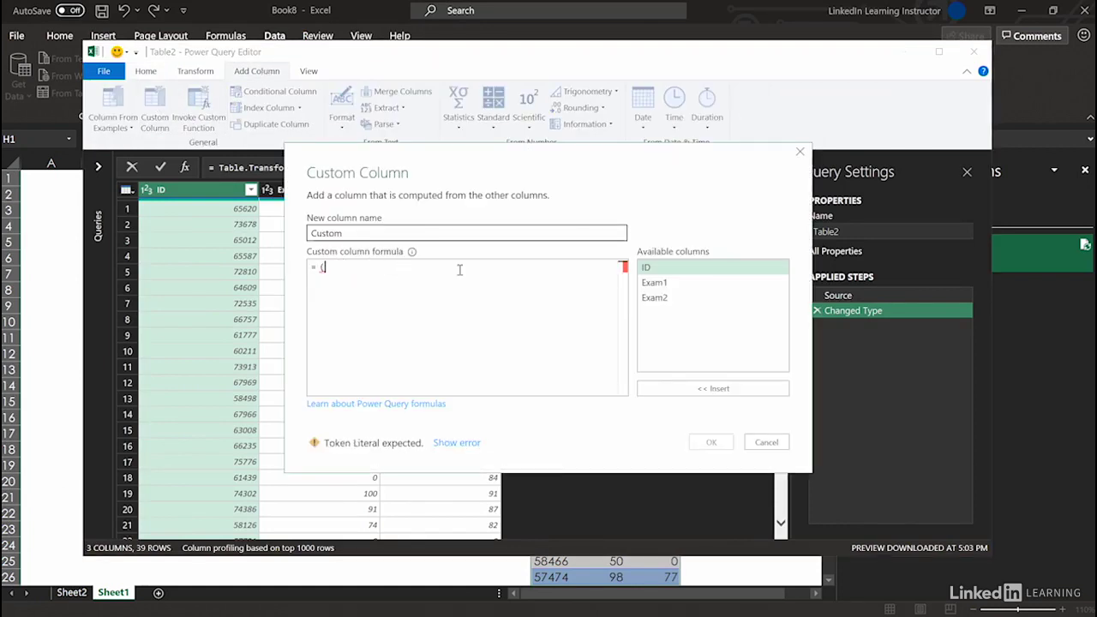
pyautogui.click(649, 286)
pyautogui.doubleClick(648, 285)
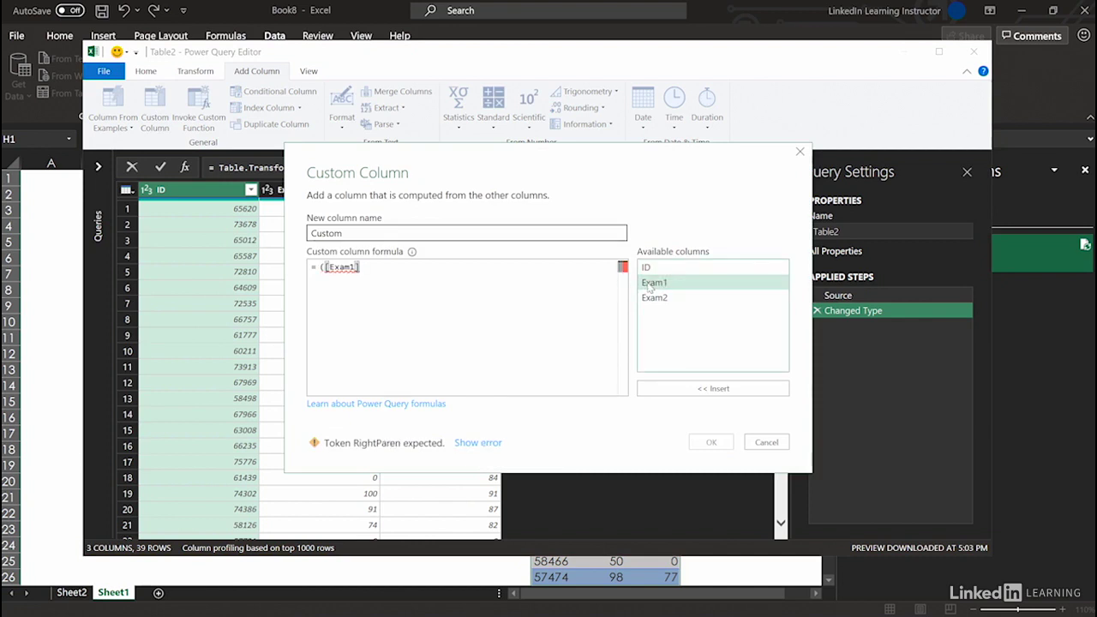
pyautogui.write('+')
pyautogui.click(653, 298)
pyautogui.doubleClick(653, 298)
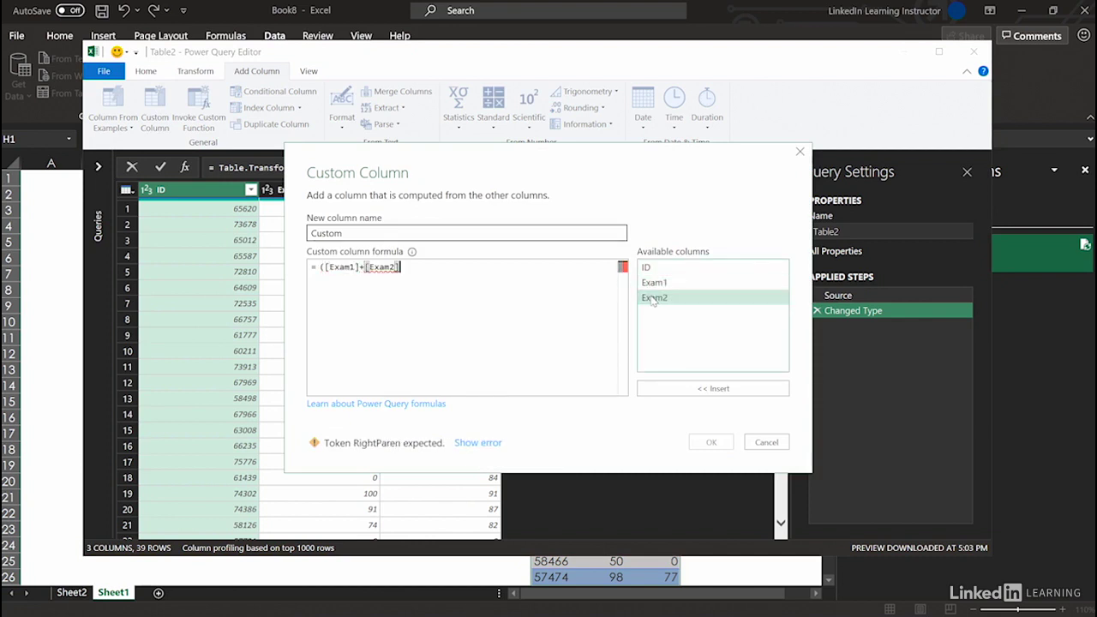
pyautogui.write(')/2')
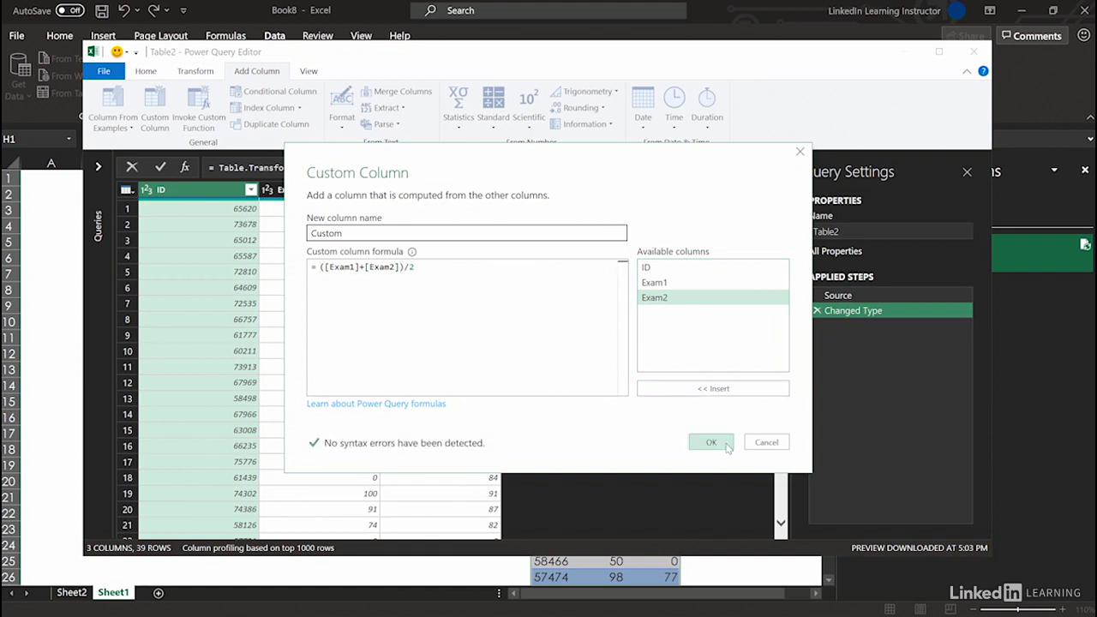
pyautogui.click(718, 442)
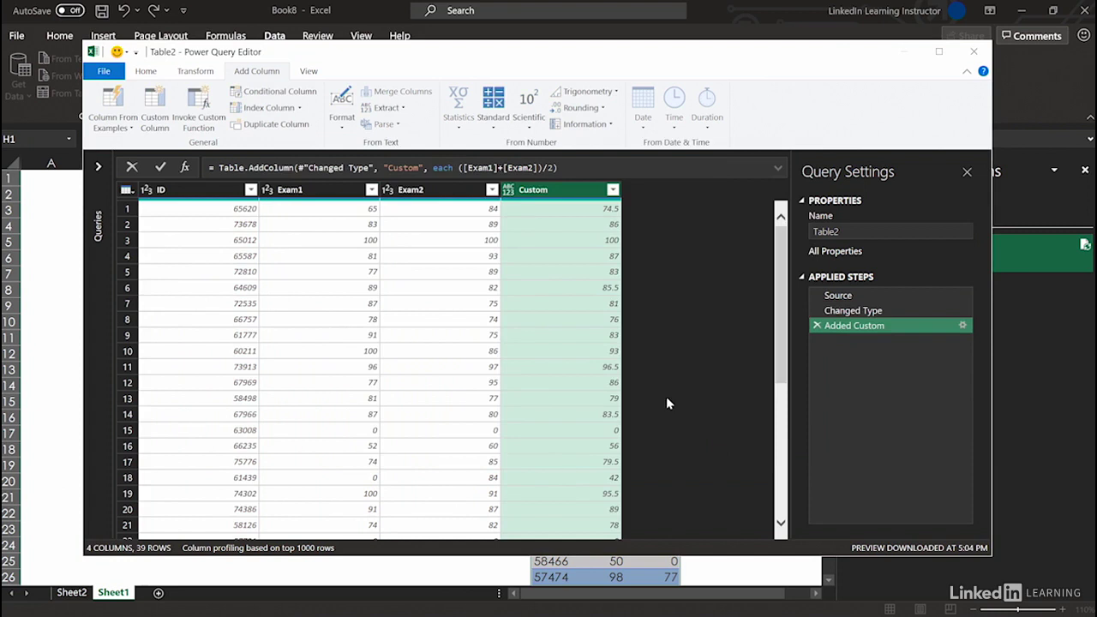
# Add a conditional column named Pass/Fail that outputs Pass when Custom is greater than or equal to 80.
pyautogui.click(271, 89)
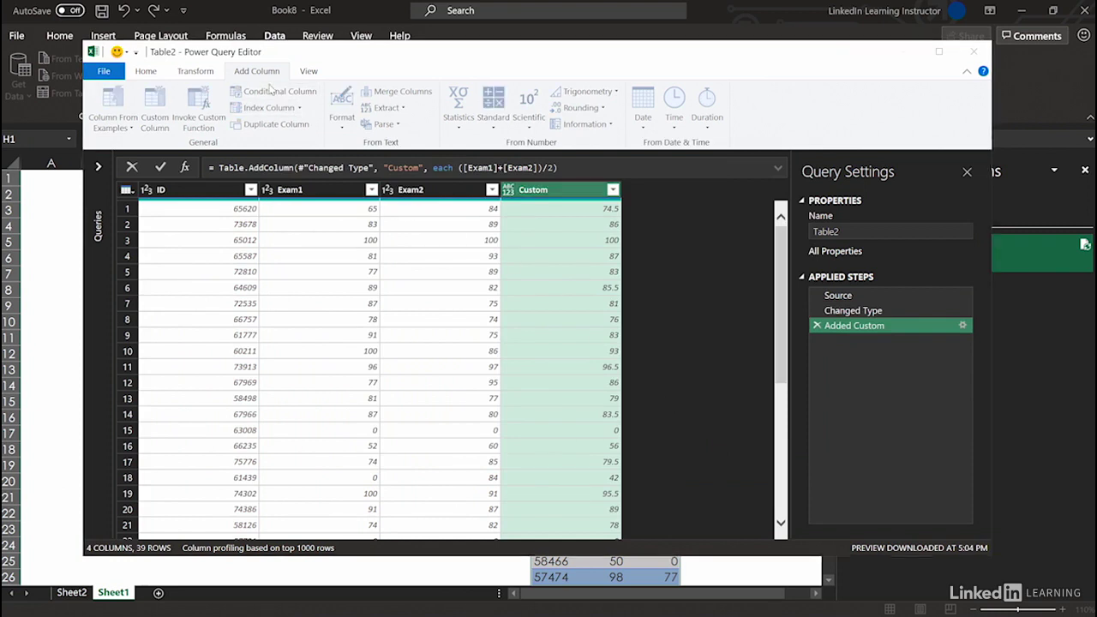
pyautogui.write('Pass/')
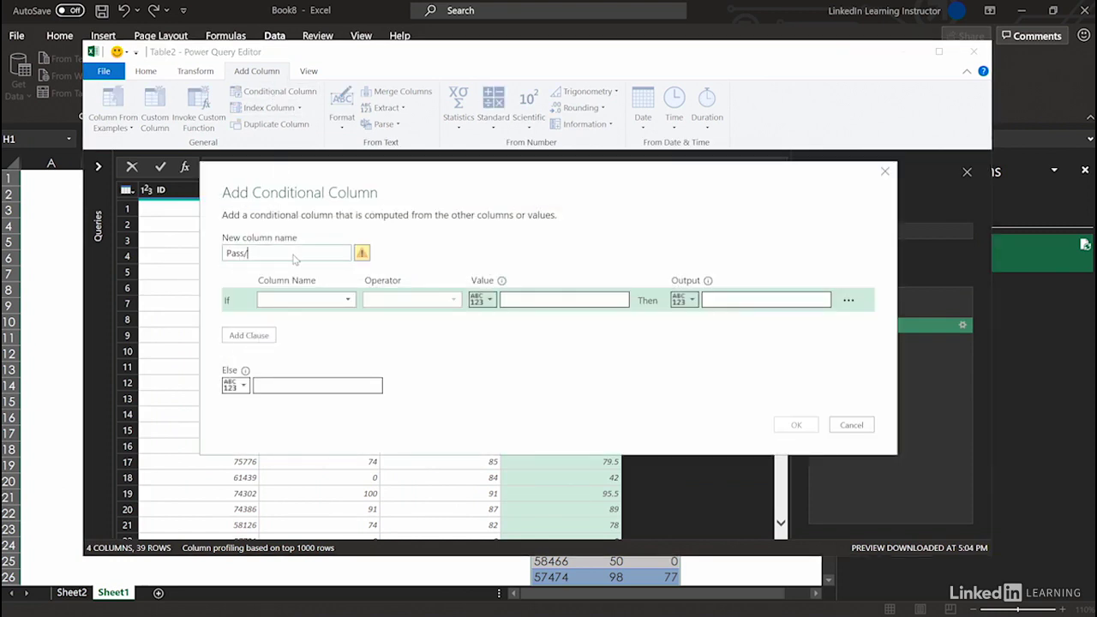
pyautogui.write('Fail')
pyautogui.click(285, 300)
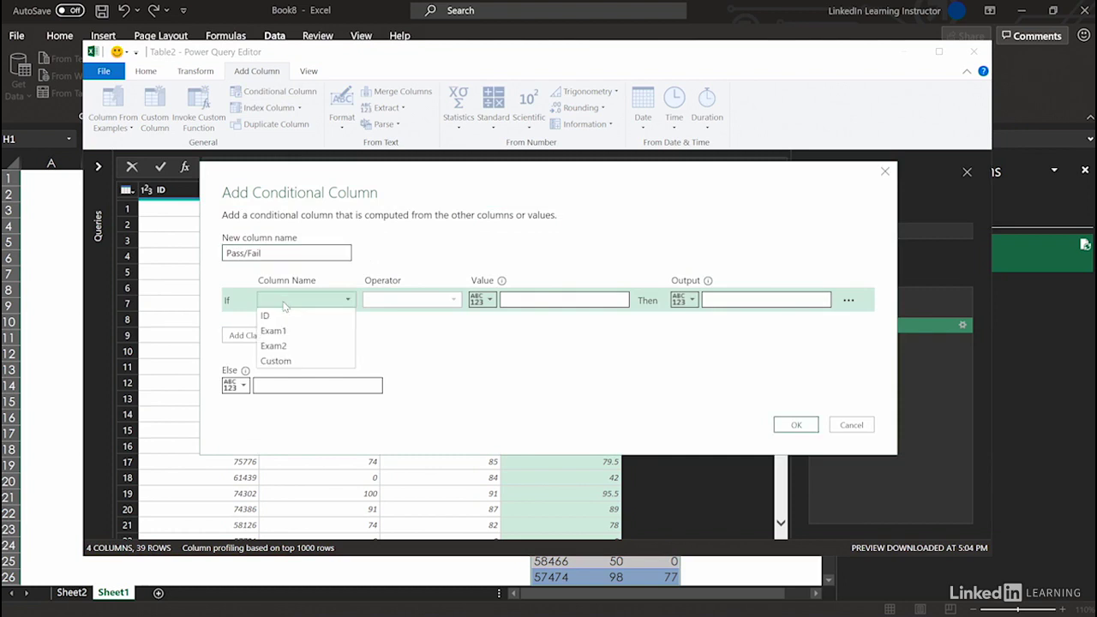
pyautogui.click(285, 364)
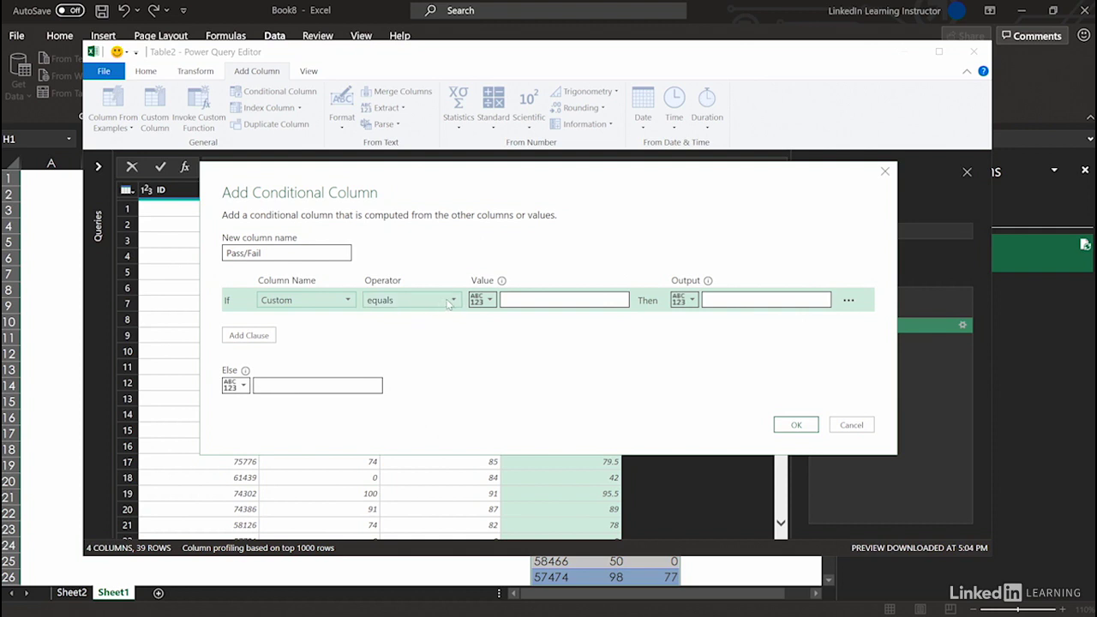
pyautogui.click(449, 301)
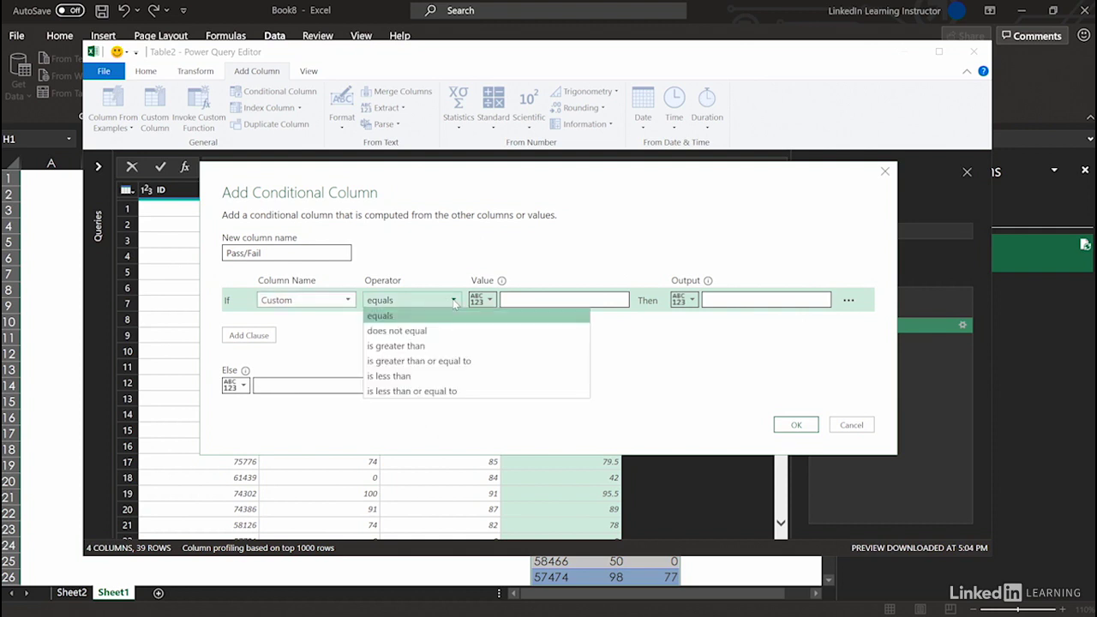
pyautogui.click(449, 361)
pyautogui.click(509, 300)
pyautogui.write('80')
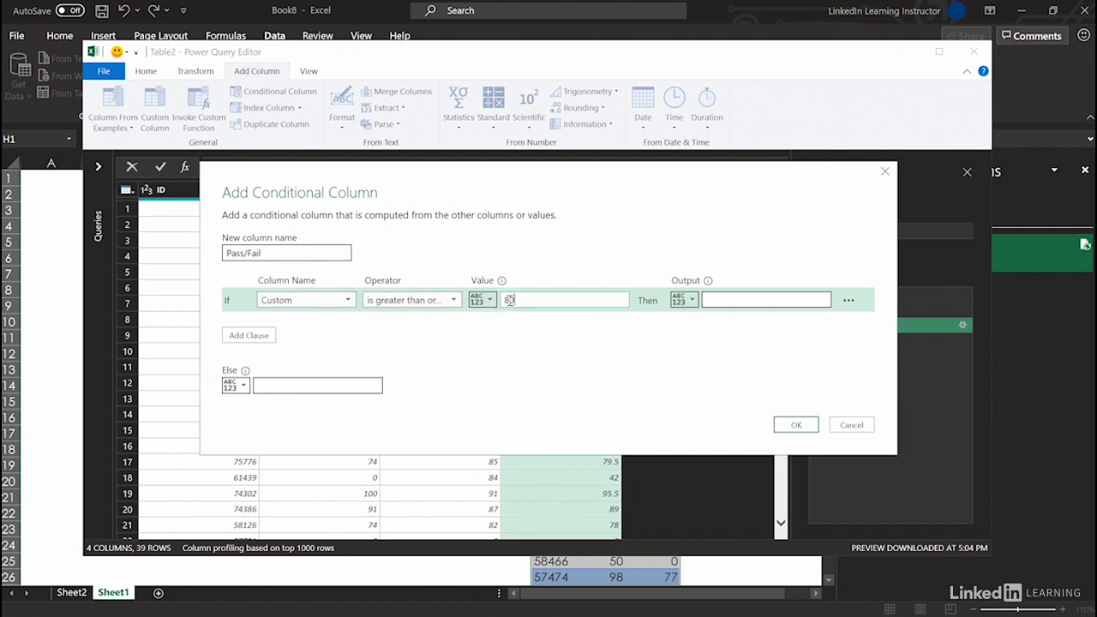
pyautogui.write('80')
pyautogui.click(711, 300)
pyautogui.write('Pa')
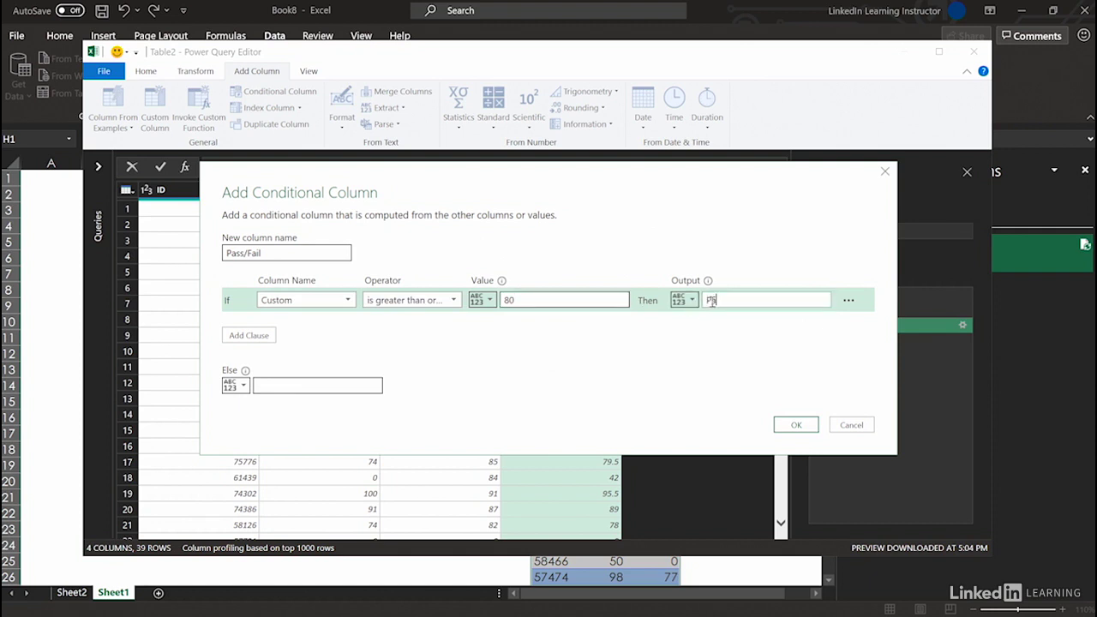
pyautogui.write('ss')
pyautogui.click(796, 425)
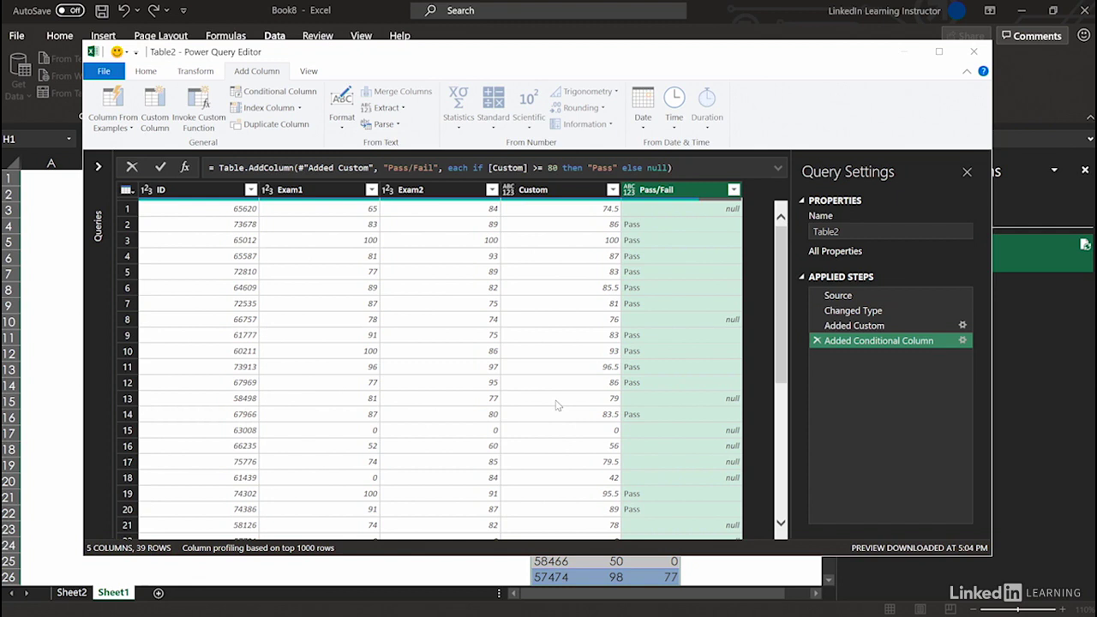
# Change the ID column's data type to Text and compare it with the ID column in the Power Query Example xlsx query.
pyautogui.click(146, 71)
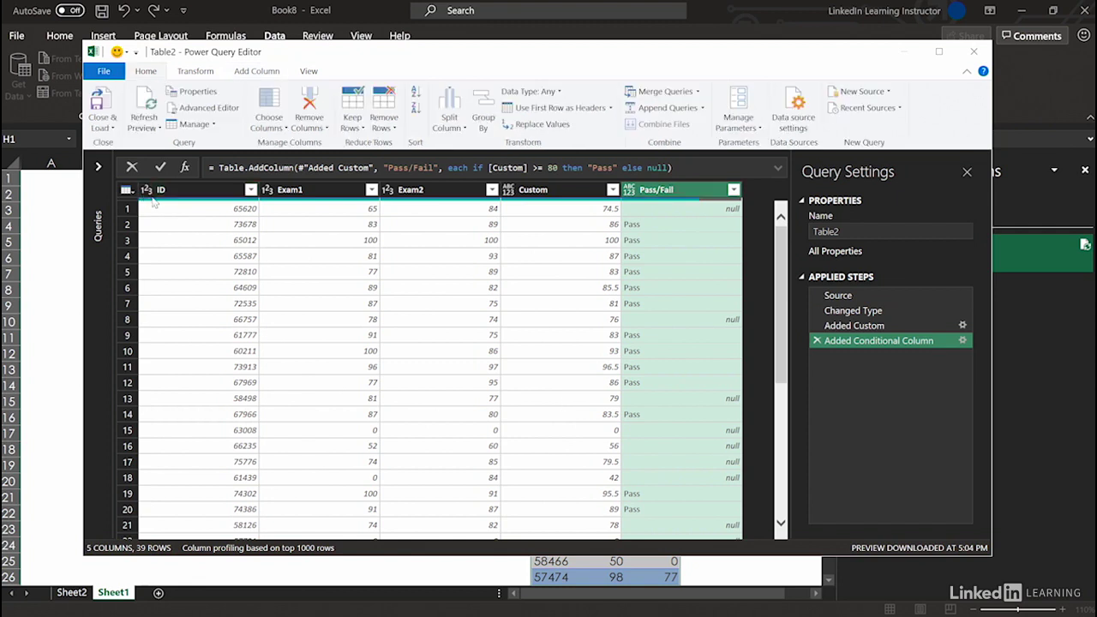
pyautogui.click(146, 192)
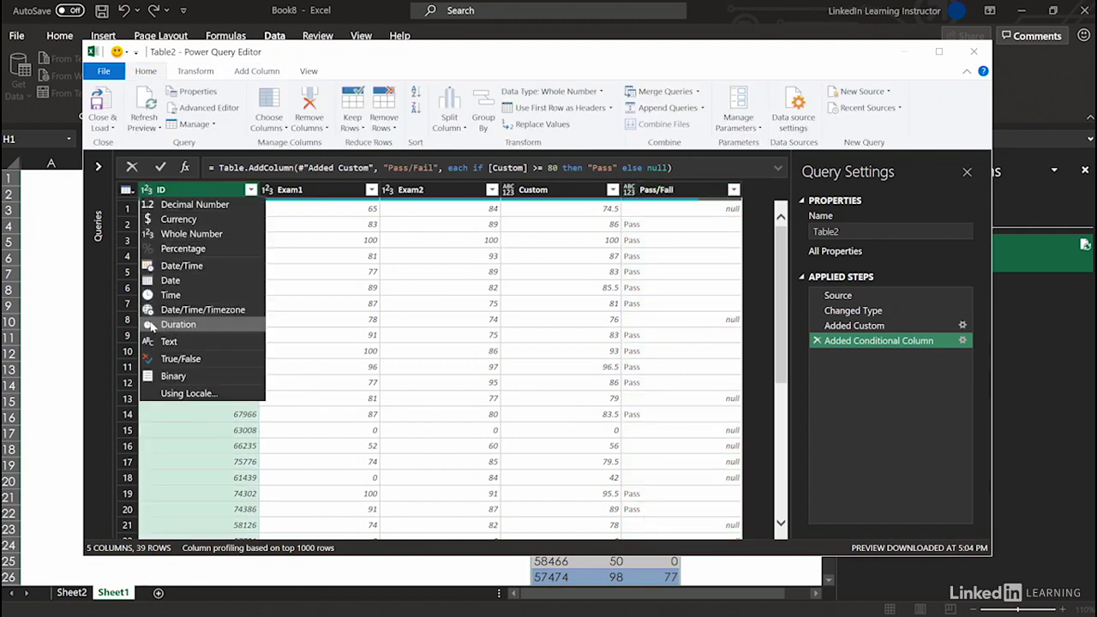
pyautogui.click(150, 339)
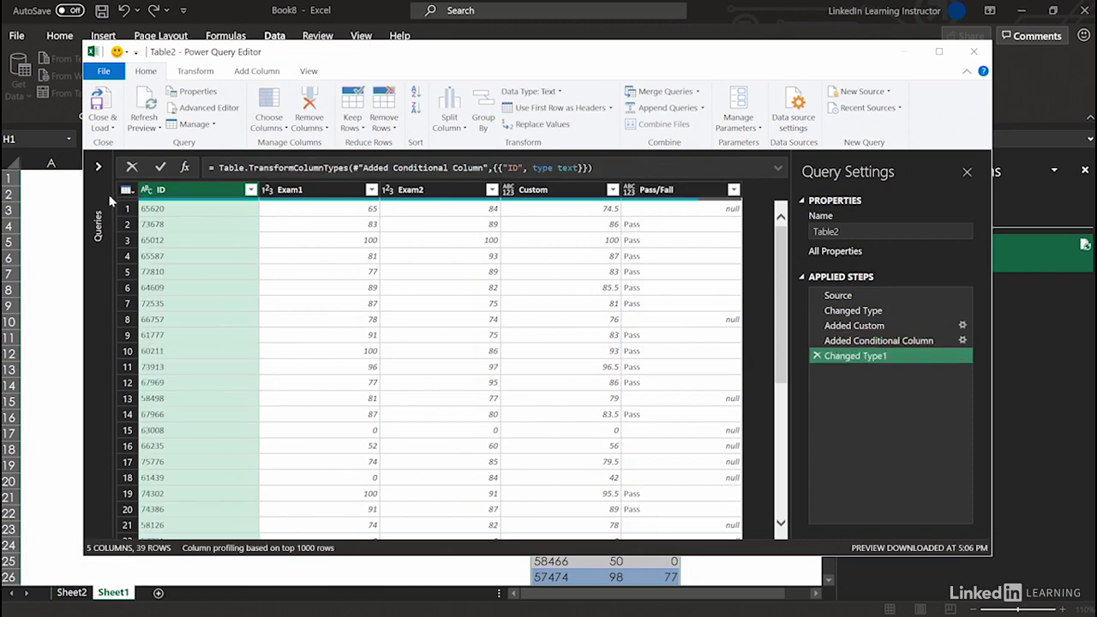
pyautogui.click(98, 167)
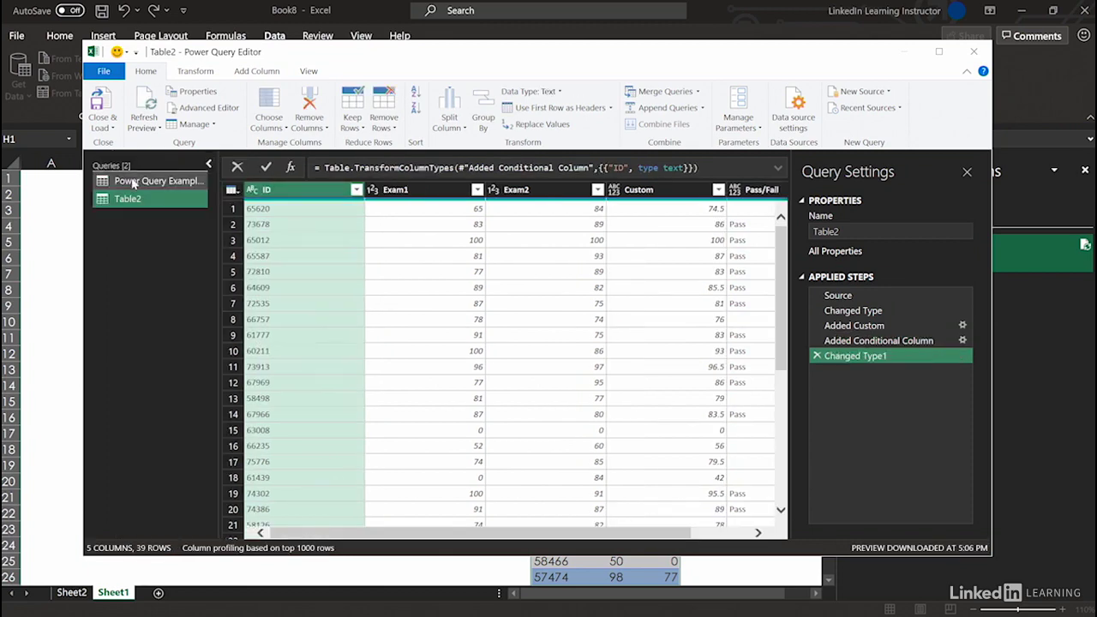
pyautogui.click(134, 182)
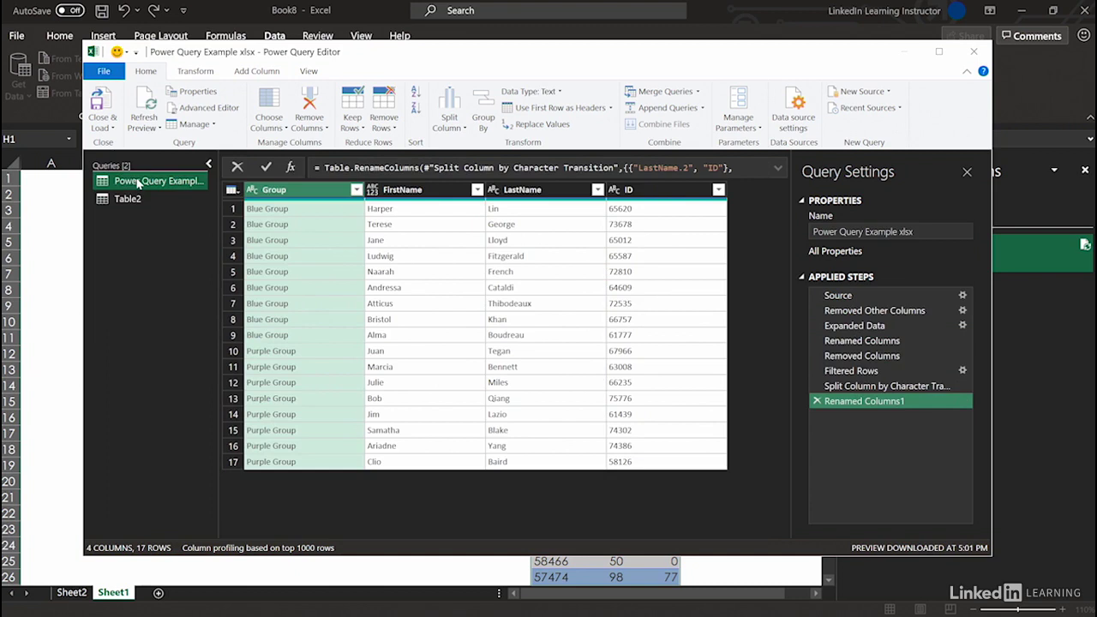
pyautogui.click(617, 190)
# Rename the Table2 query as Results.
pyautogui.click(137, 201)
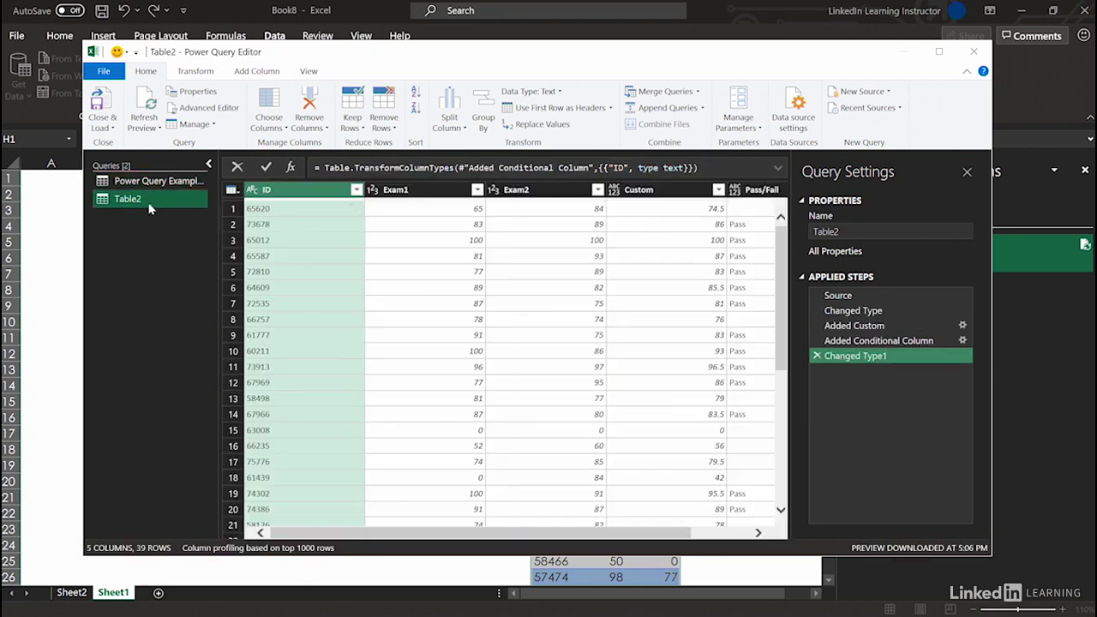
pyautogui.click(844, 232)
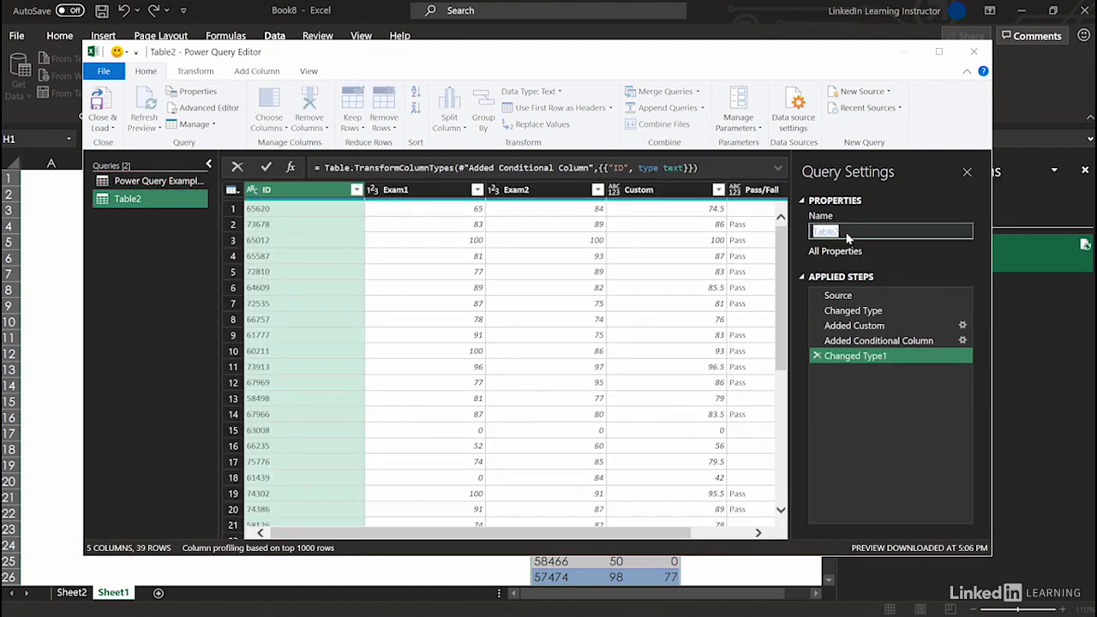
pyautogui.write('Results')
pyautogui.press('Return')
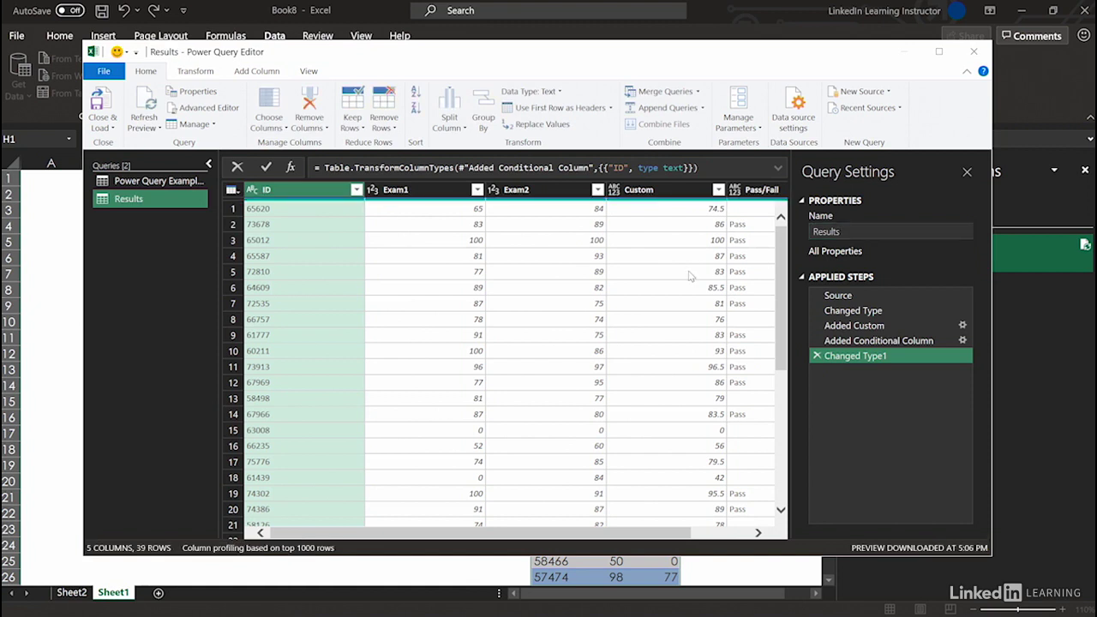
# Merge Power Query Example xlsx with Results as a new query, matching on ID with a Left Outer join.
pyautogui.click(698, 94)
pyautogui.click(689, 125)
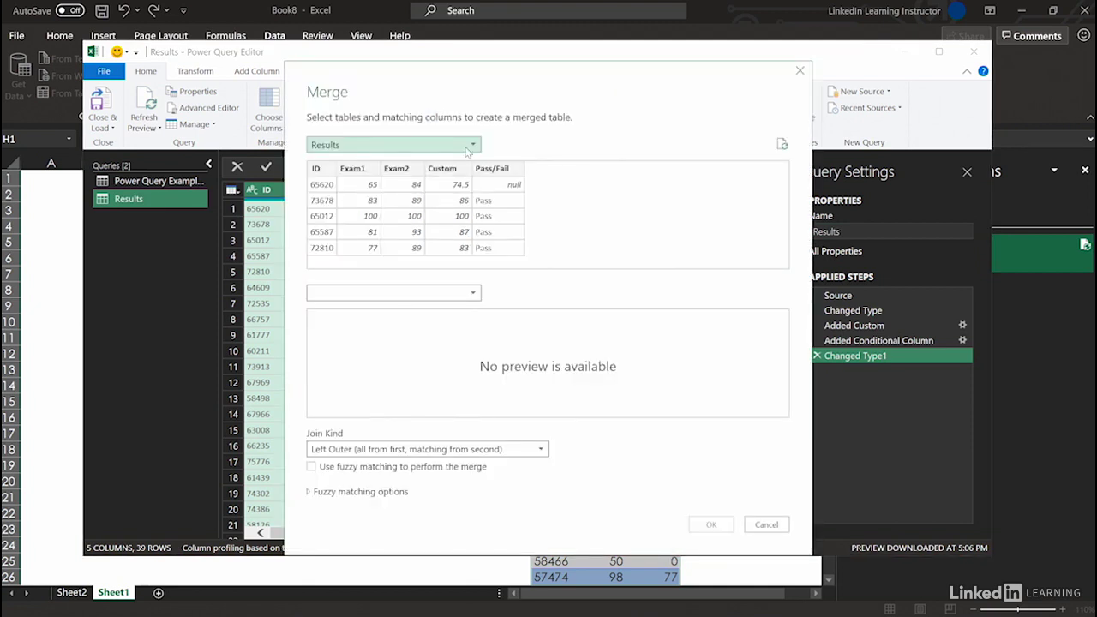
pyautogui.click(468, 148)
pyautogui.click(459, 161)
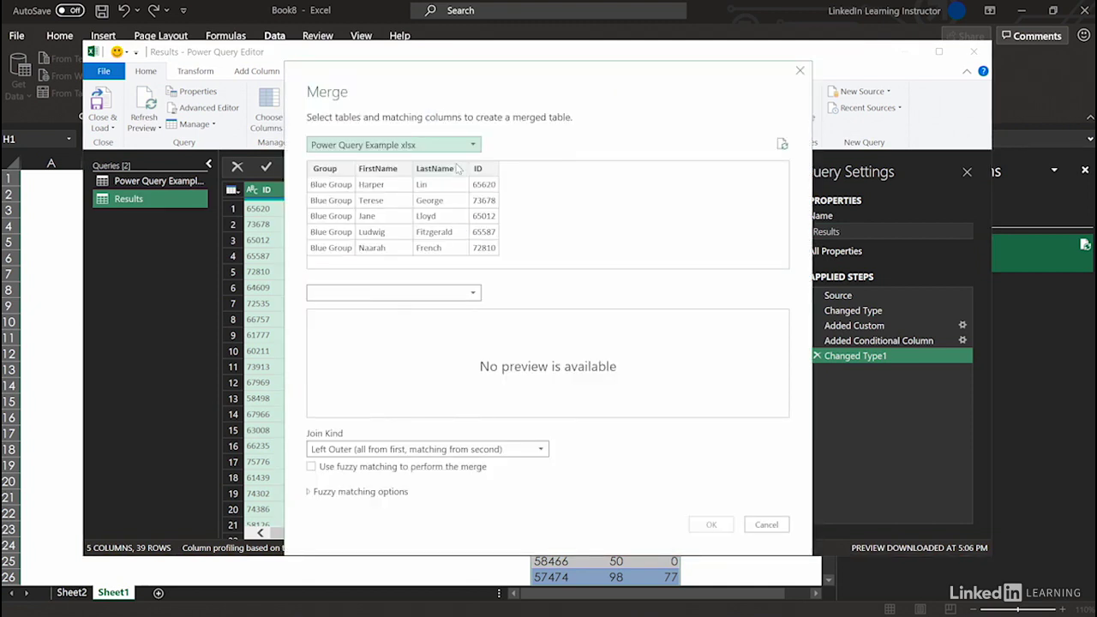
pyautogui.click(452, 293)
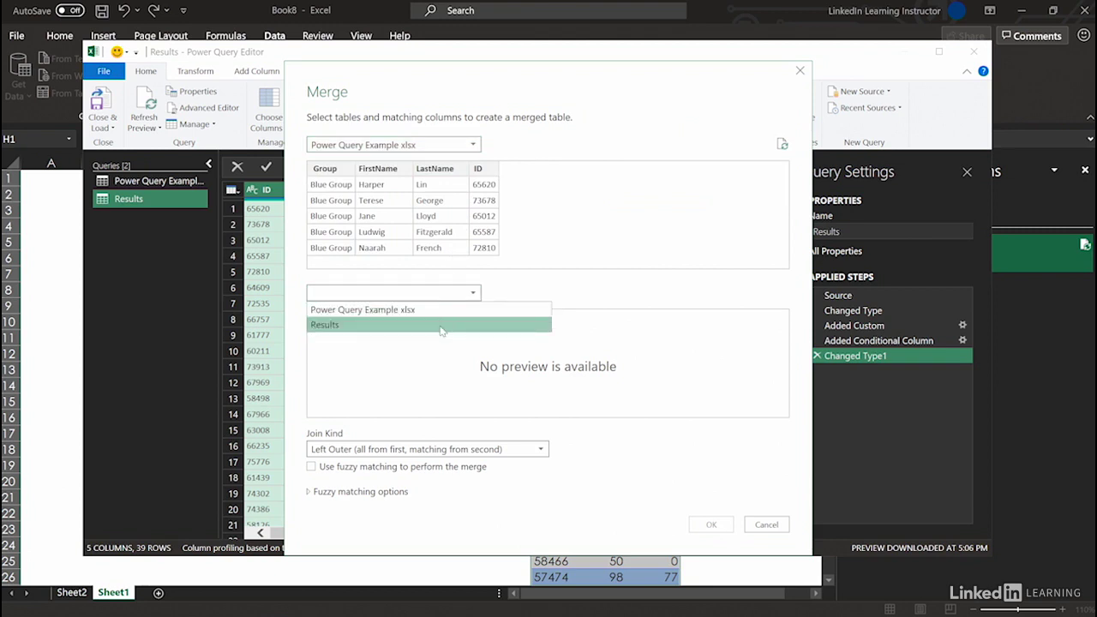
pyautogui.click(443, 329)
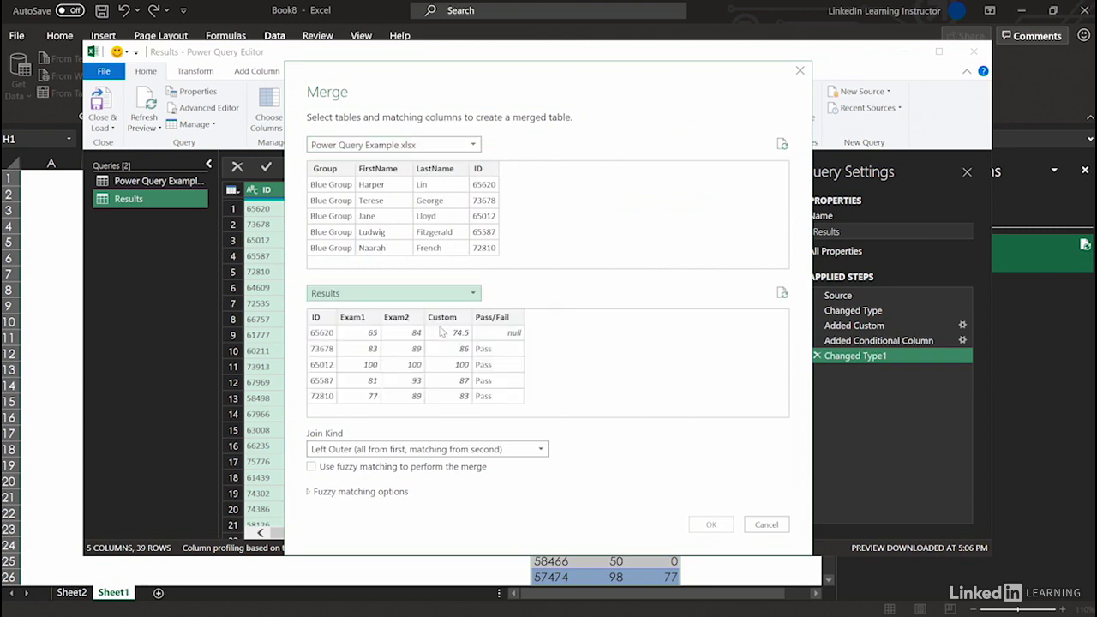
pyautogui.click(324, 319)
pyautogui.click(474, 171)
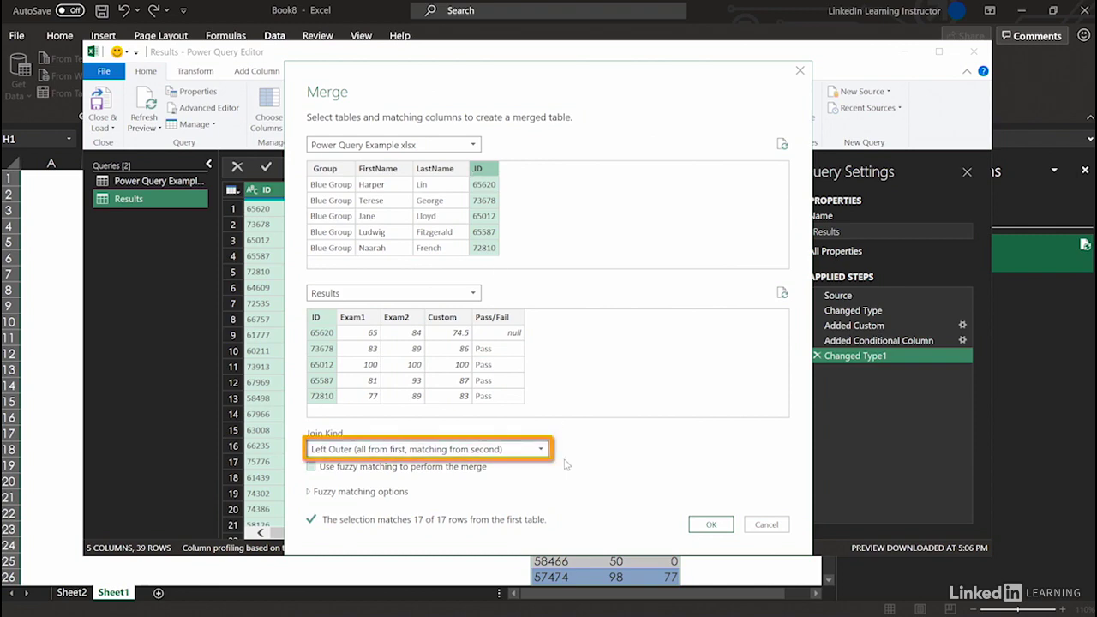
pyautogui.click(711, 524)
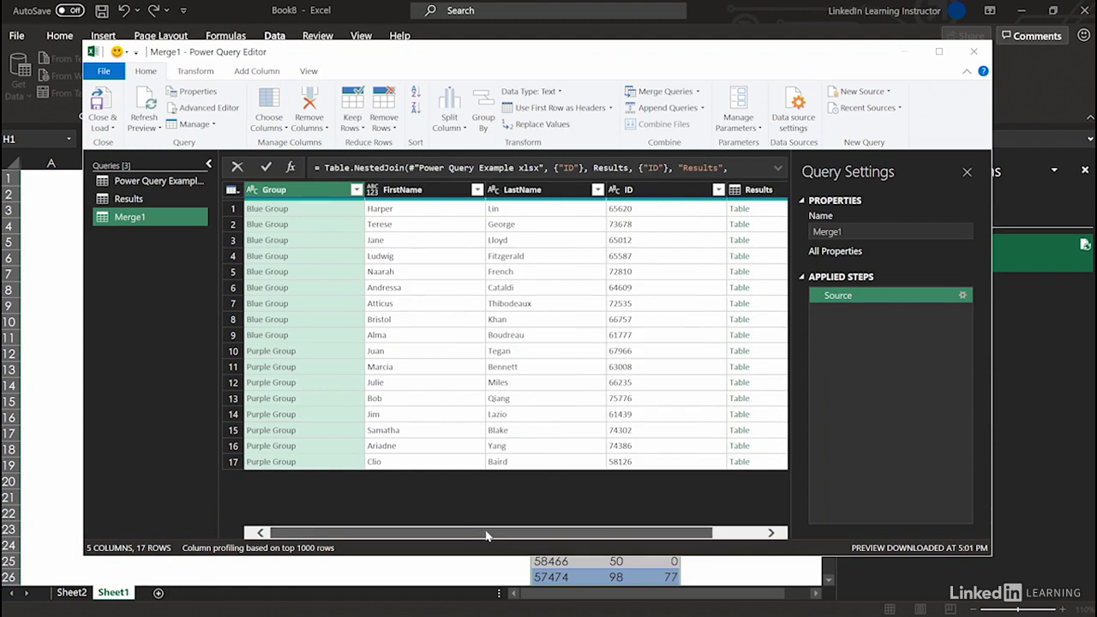
# Expand the merged Results column to include only the Pass/Fail field.
pyautogui.moveTo(486, 534); pyautogui.dragTo(613, 534)
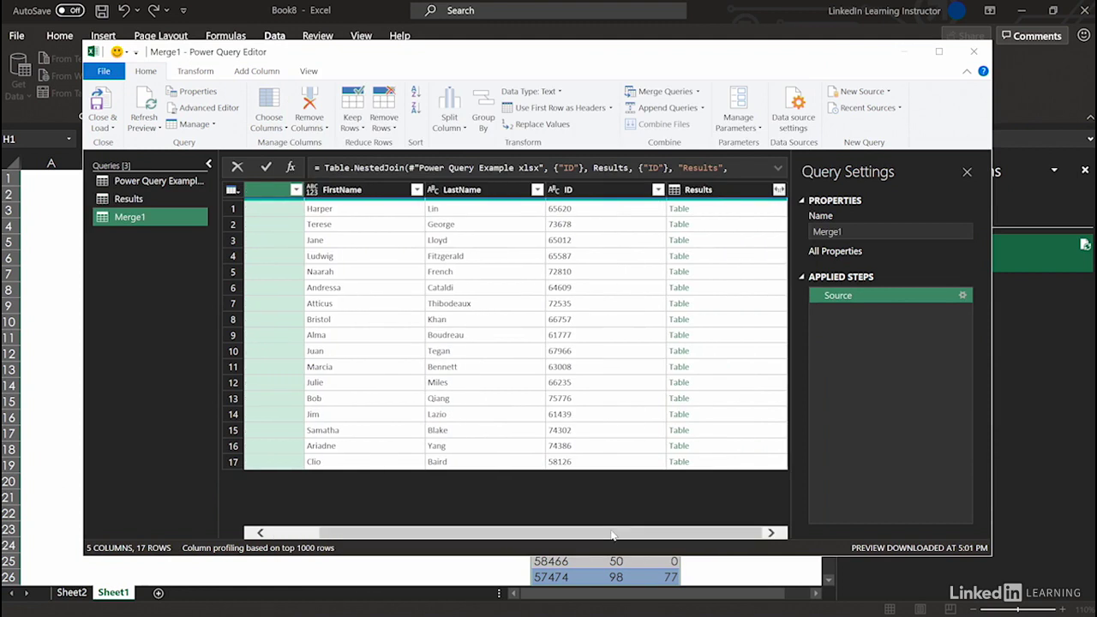
pyautogui.click(778, 191)
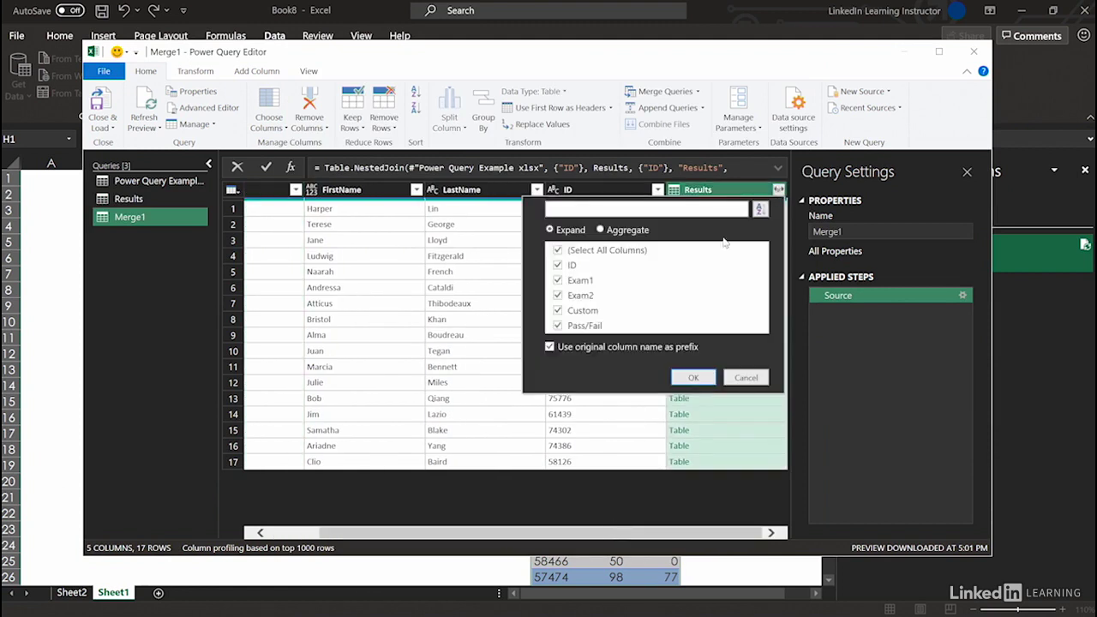
pyautogui.click(558, 265)
pyautogui.click(558, 280)
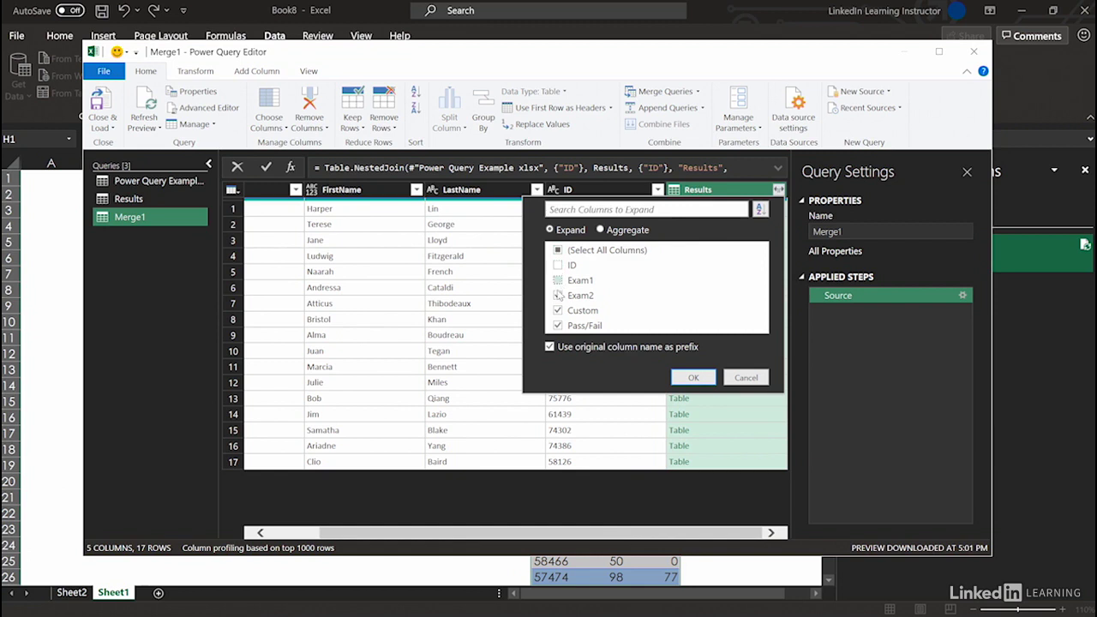
pyautogui.click(558, 295)
pyautogui.click(558, 311)
pyautogui.click(692, 378)
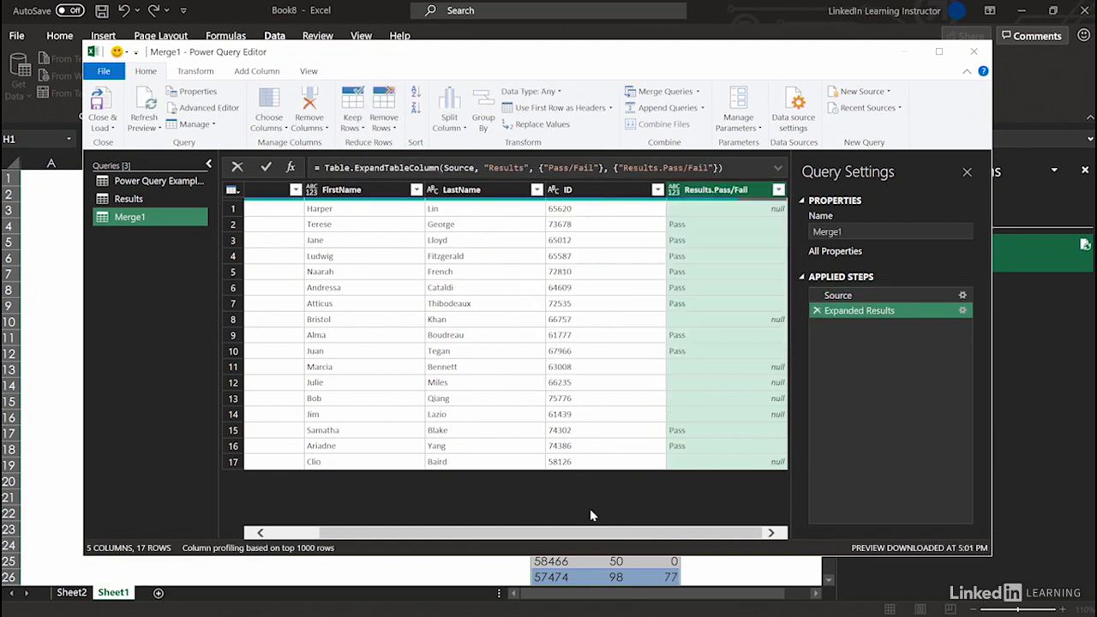
# Close the query editor and load the merged query into the workbook.
pyautogui.click(110, 109)
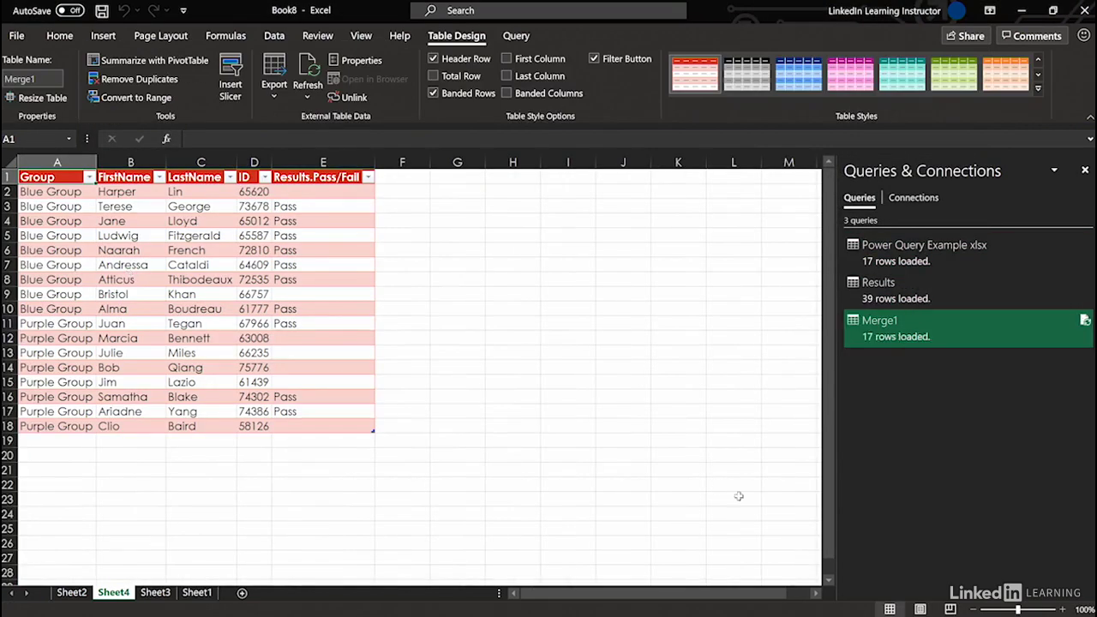
pyautogui.click(1062, 608)
pyautogui.click(1063, 608)
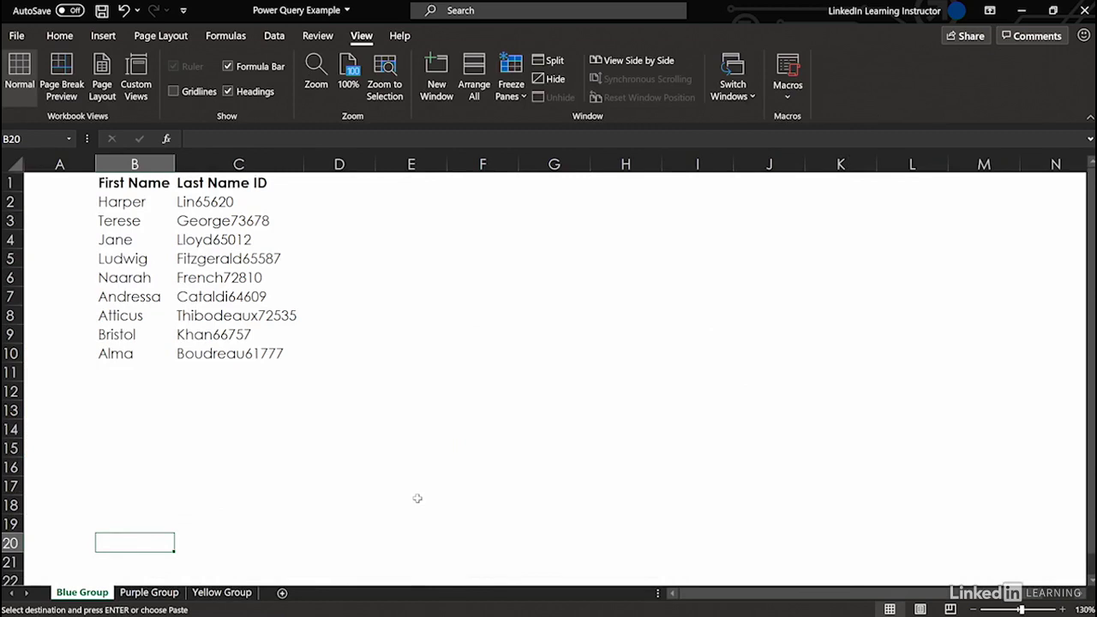
# Check the Yellow Group sheet in the Power Query Example source workbook and save that workbook.
pyautogui.click(226, 592)
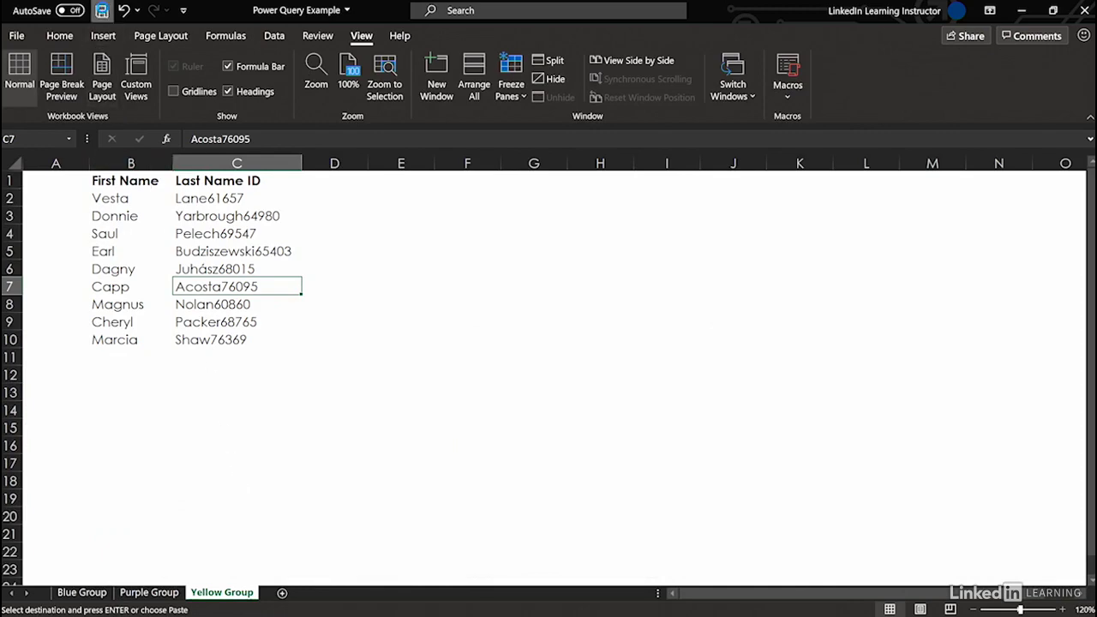
pyautogui.click(101, 11)
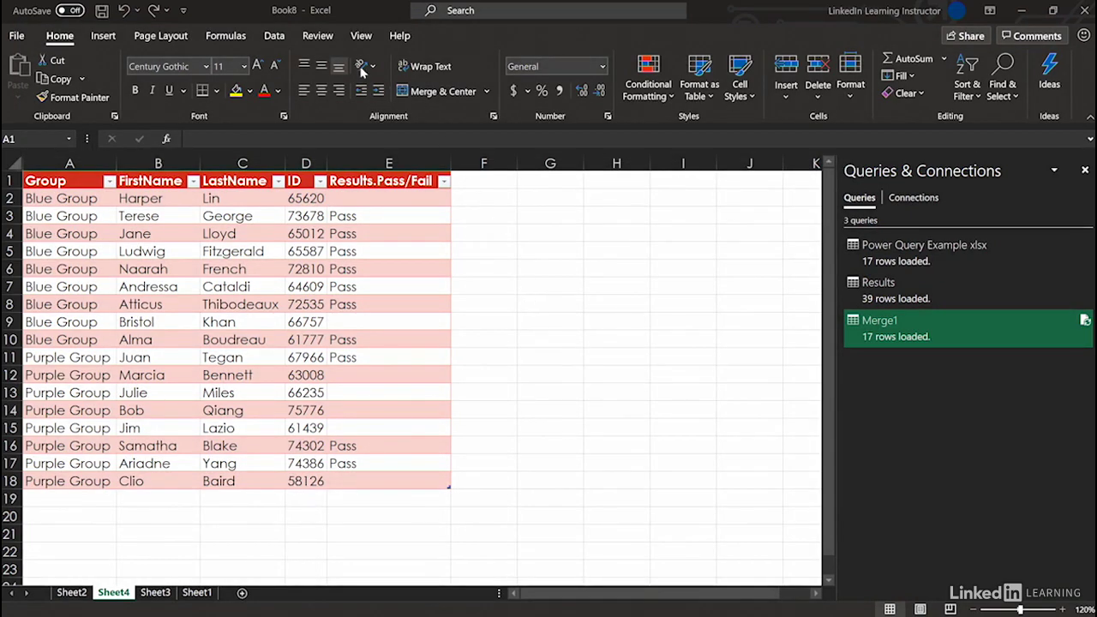
# Refresh all queries in Book8 to bring the Yellow Group rows into the merged table, and review its rows.
pyautogui.click(274, 36)
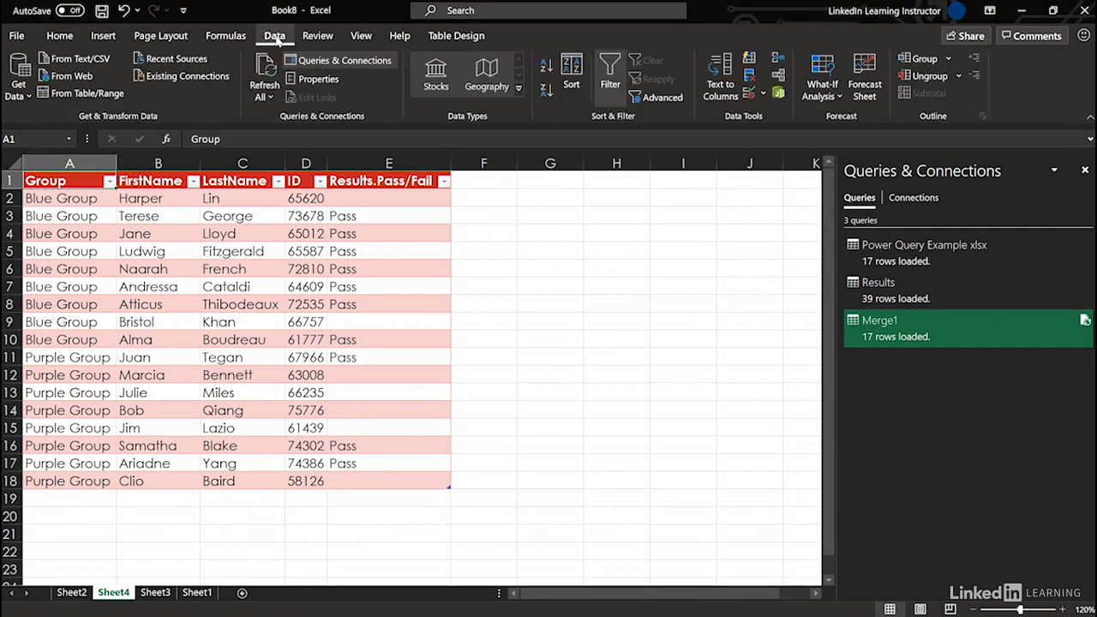
pyautogui.click(266, 68)
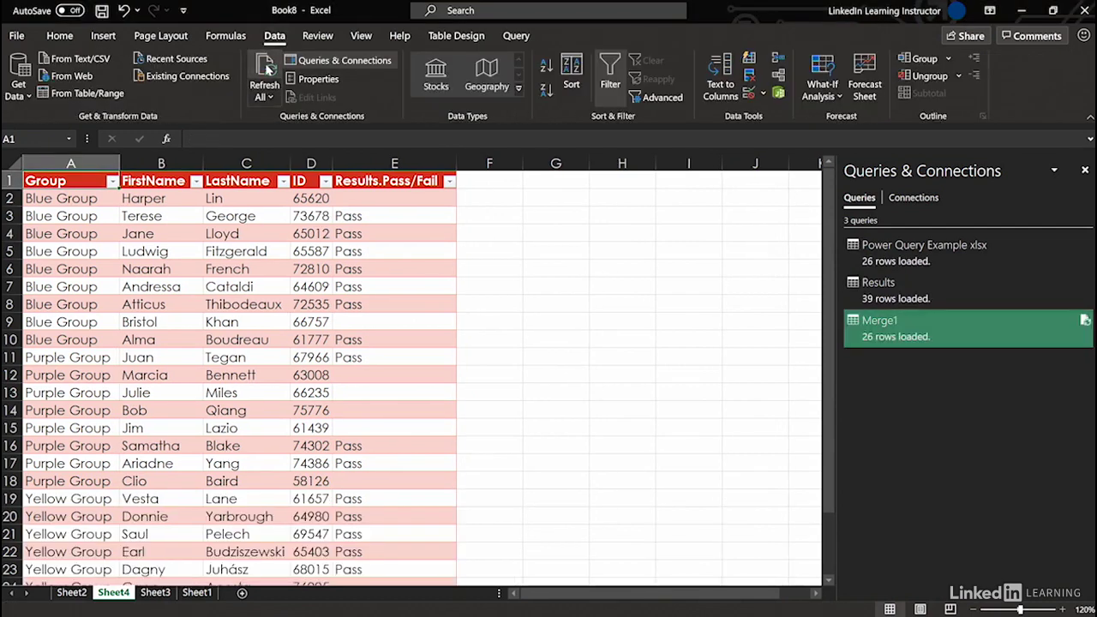
pyautogui.scroll(-3, 586, 395)
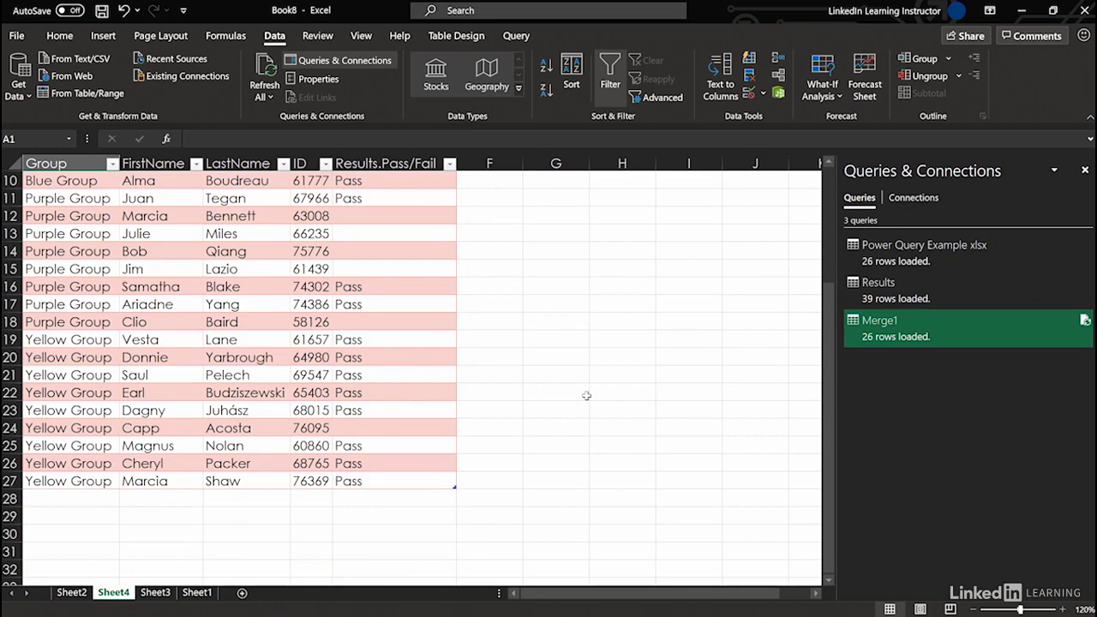
pyautogui.scroll(3, 586, 395)
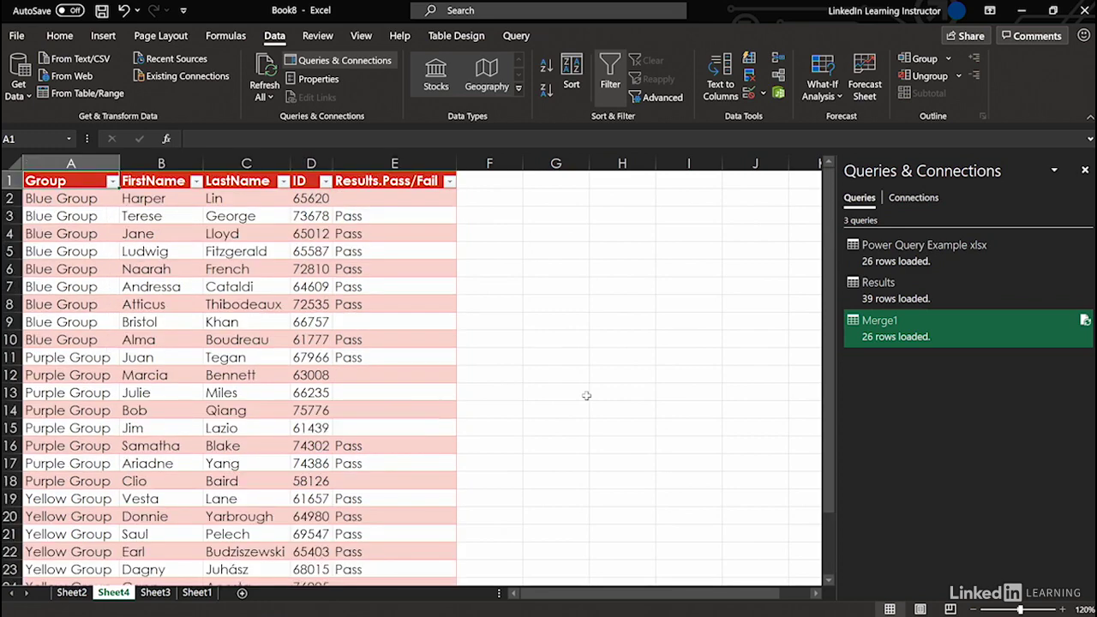